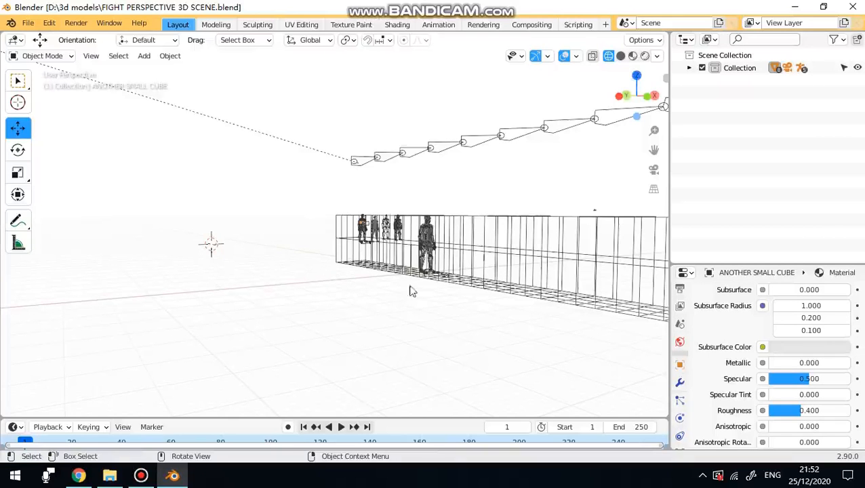
Examine the wireframe hallway from outside along its length and from behind the figure standing in it.
middle_click_drag(459, 280, 276, 277)
middle_click_drag(330, 277, 414, 281)
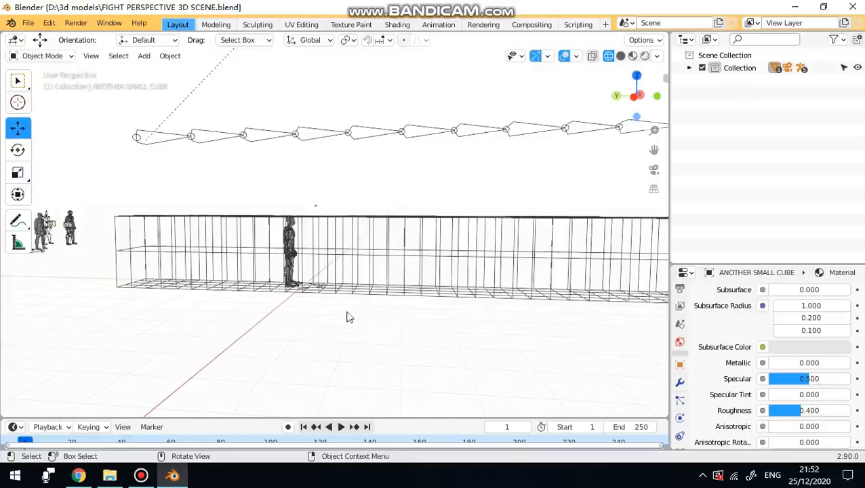
middle_click_drag(348, 318, 414, 277)
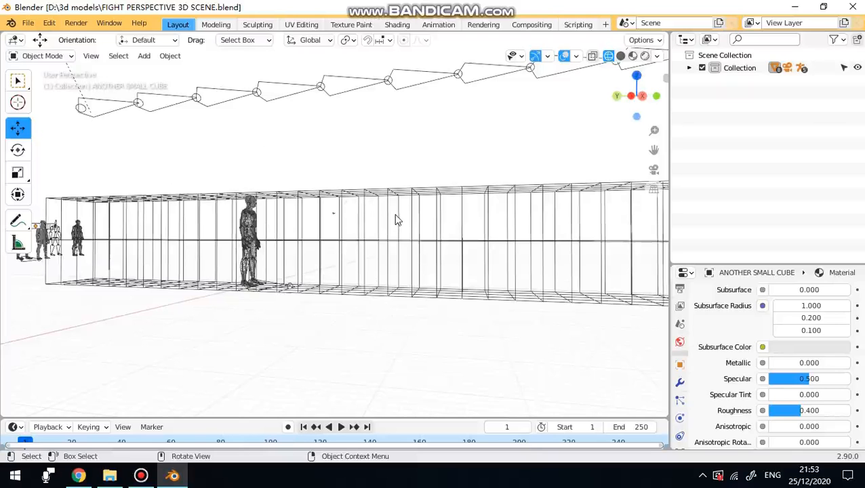
middle_click_drag(399, 215, 325, 257)
scroll(339, 260, "up", 2)
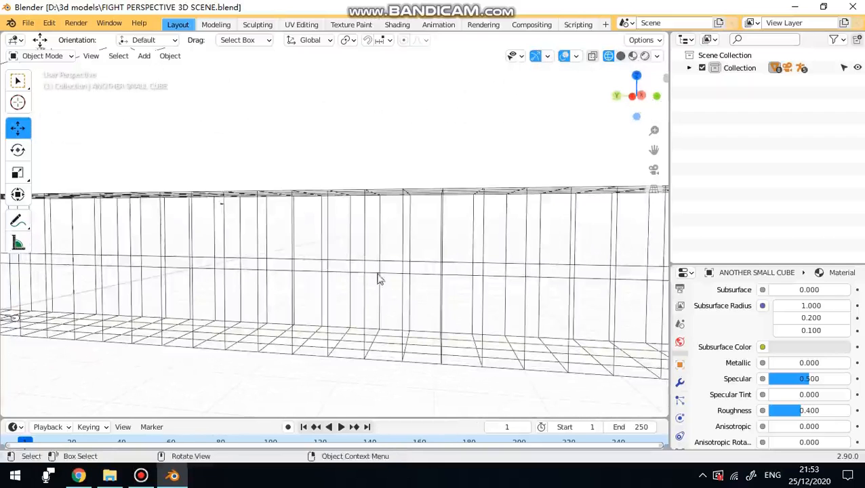
scroll(412, 266, "down", 3)
middle_click_drag(411, 267, 318, 281)
scroll(317, 280, "up", 4)
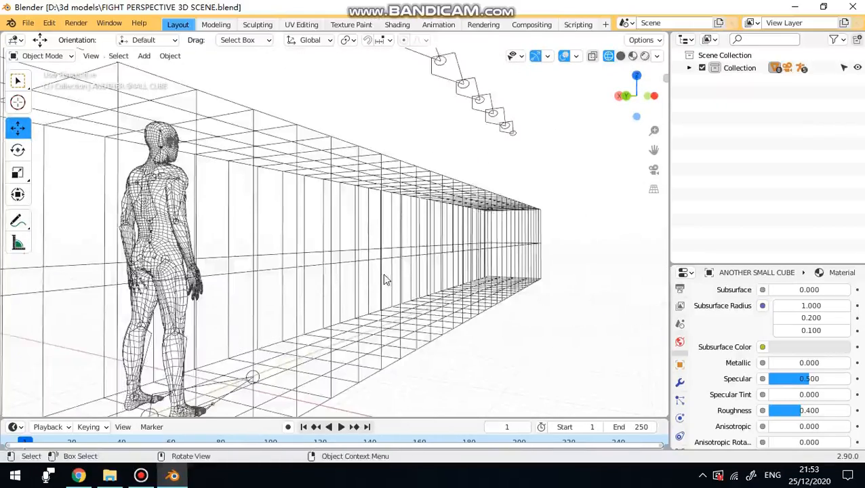
middle_click_drag(383, 278, 392, 280)
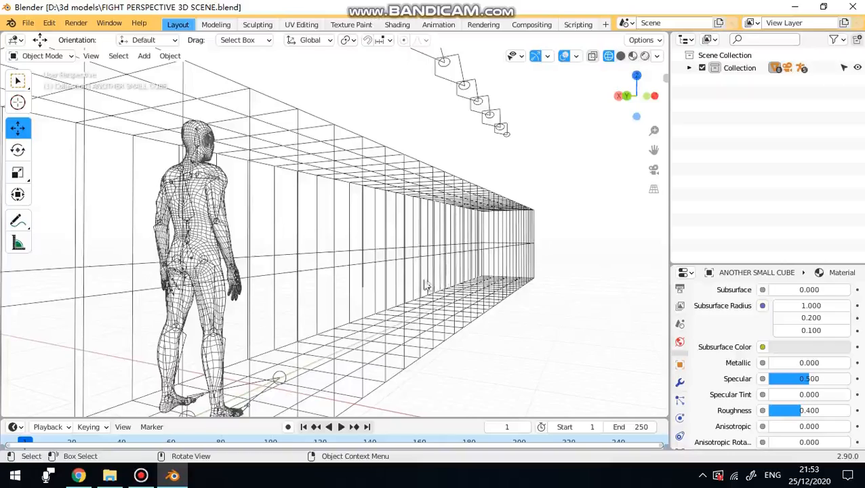
middle_click_drag(472, 289, 451, 274)
scroll(442, 282, "up", 2)
scroll(452, 278, "down", 3)
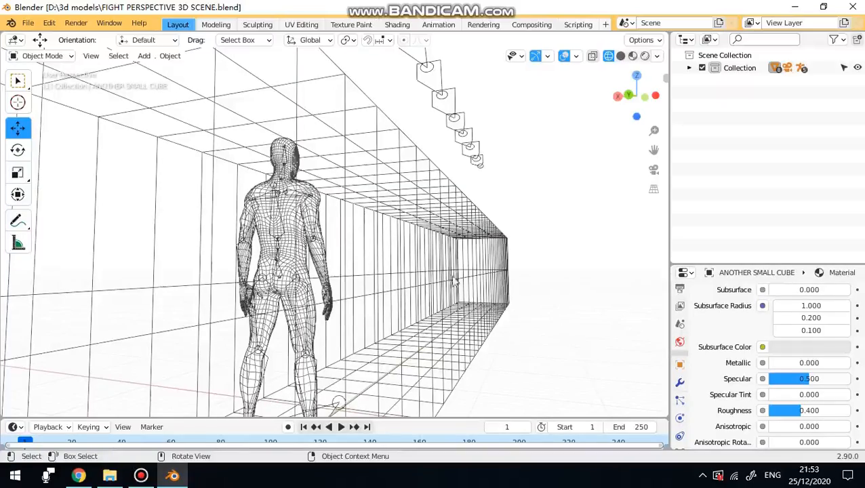
Inspect the hallway's interior and its gridded walls, floor and ceiling, and the figure from the front and side.
middle_click_drag(481, 291, 381, 312)
scroll(312, 310, "up", 7)
scroll(294, 309, "down", 4)
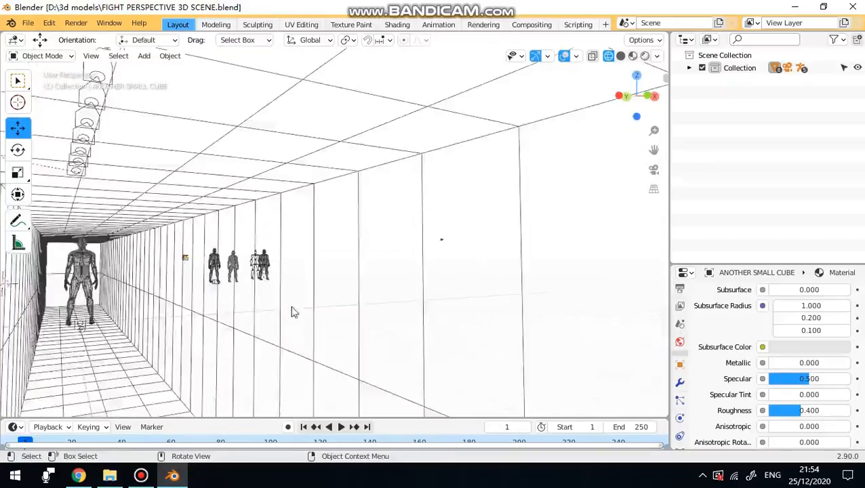
middle_click_drag(254, 299, 410, 283)
middle_click_drag(296, 282, 475, 287, "shift")
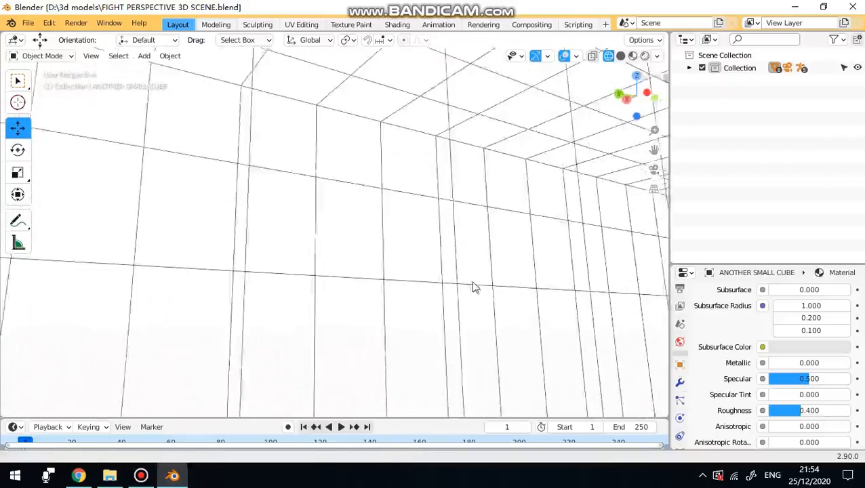
scroll(433, 278, "down", 4)
scroll(432, 274, "down", 5)
middle_click_drag(426, 277, 355, 267)
scroll(467, 284, "up", 5)
scroll(479, 290, "down", 4)
scroll(435, 273, "up", 3)
scroll(434, 273, "down", 3)
scroll(334, 266, "up", 5)
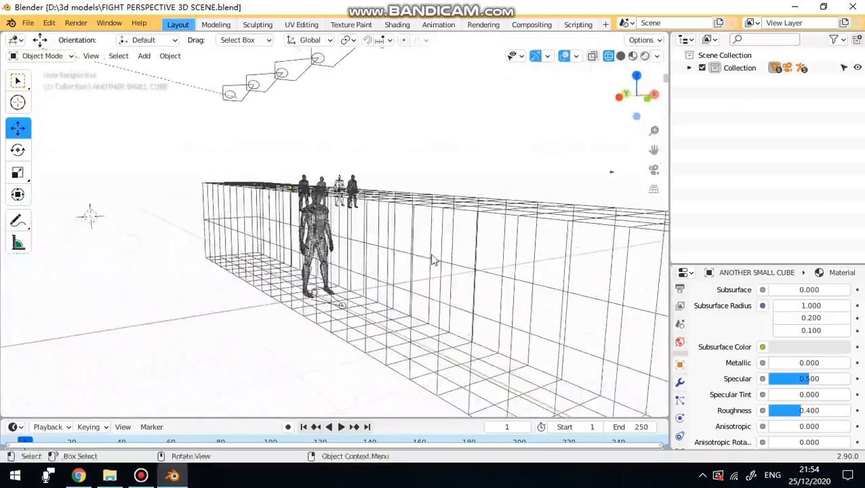
middle_click_drag(432, 259, 464, 265)
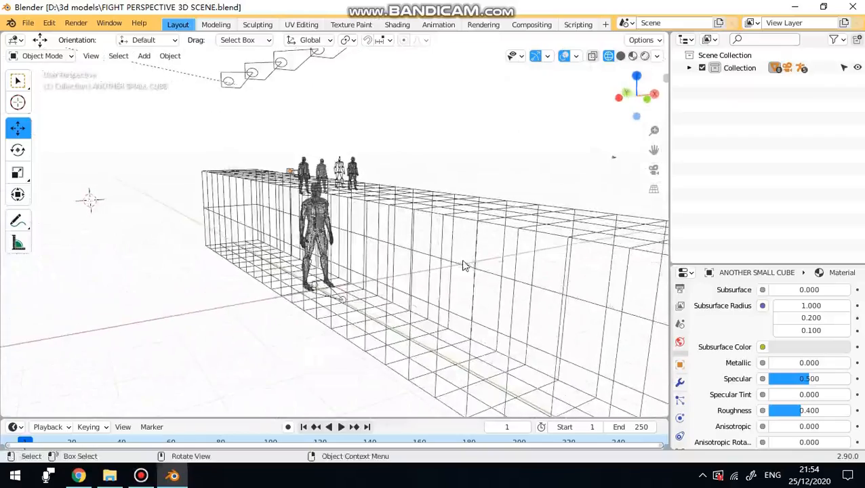
middle_click_drag(343, 244, 475, 248)
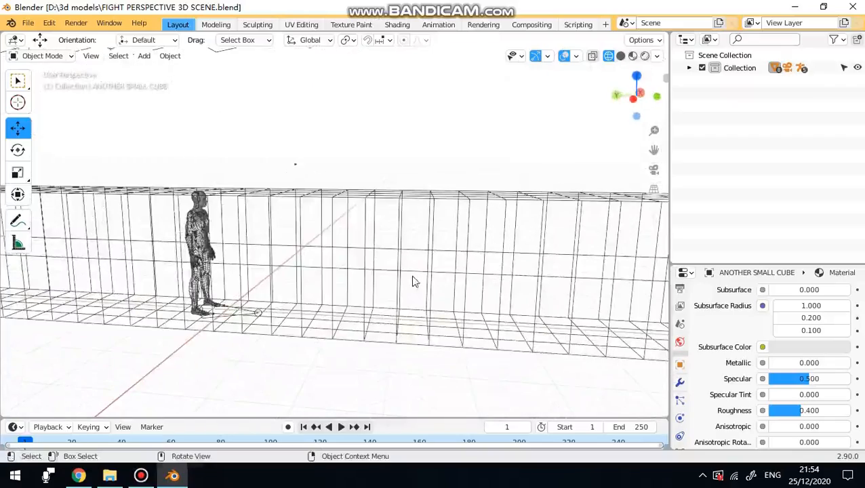
Put the hall skeleton above the hallway into Pose Mode and rotate a bone near its middle about the Z axis.
middle_click_drag(409, 281, 384, 281)
left_click(353, 125)
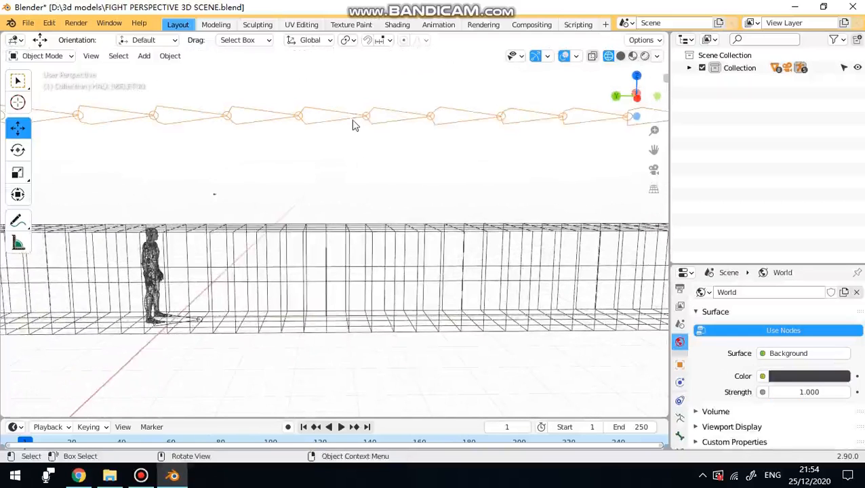
left_click(42, 56)
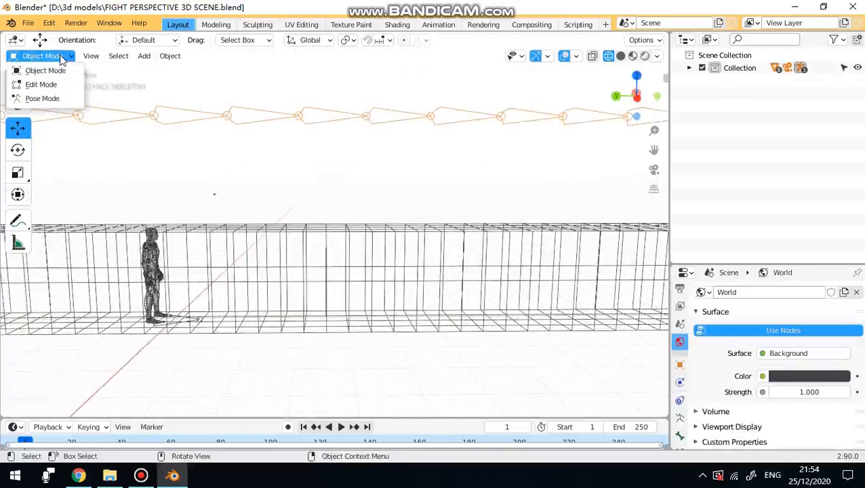
left_click(47, 99)
scroll(325, 173, "down", 3)
left_click(334, 170)
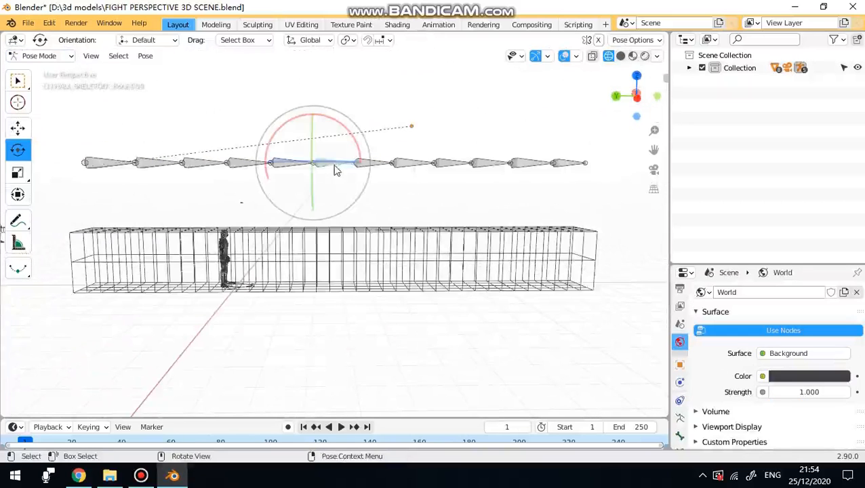
key("r")
key("z")
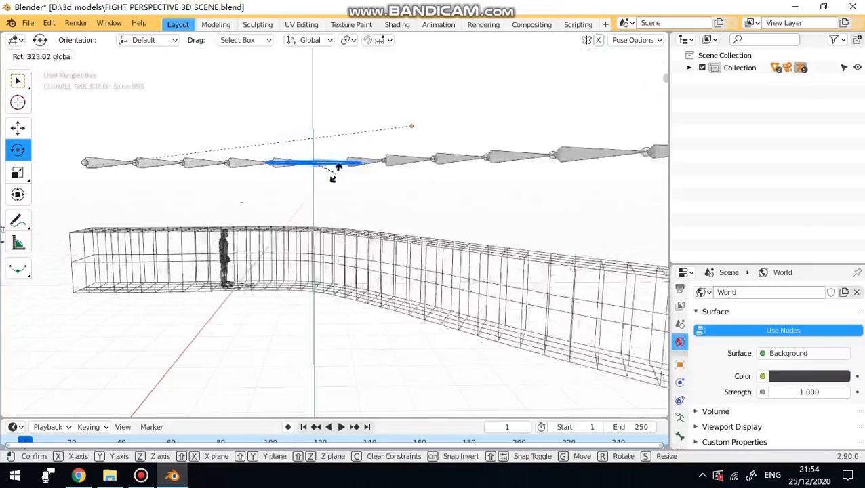
left_click(317, 176)
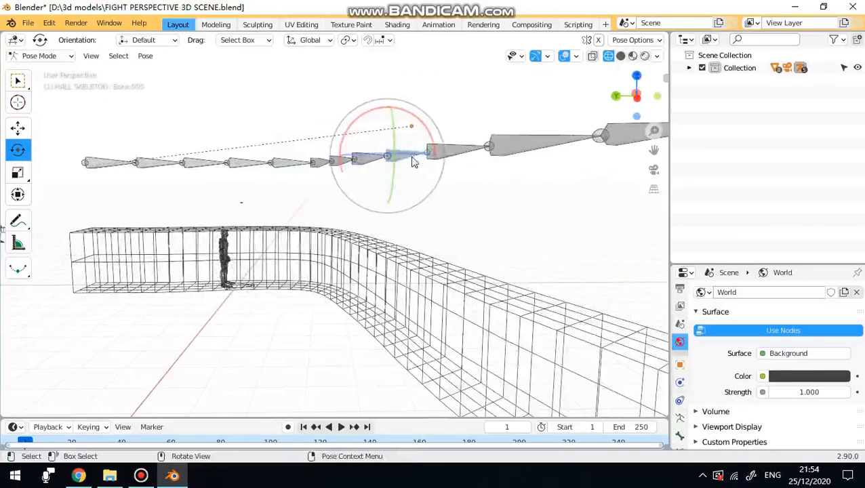
Rotate a bone further along the hall skeleton about the Z axis to curve the hallway around, and inspect the bend.
key("r")
key("z")
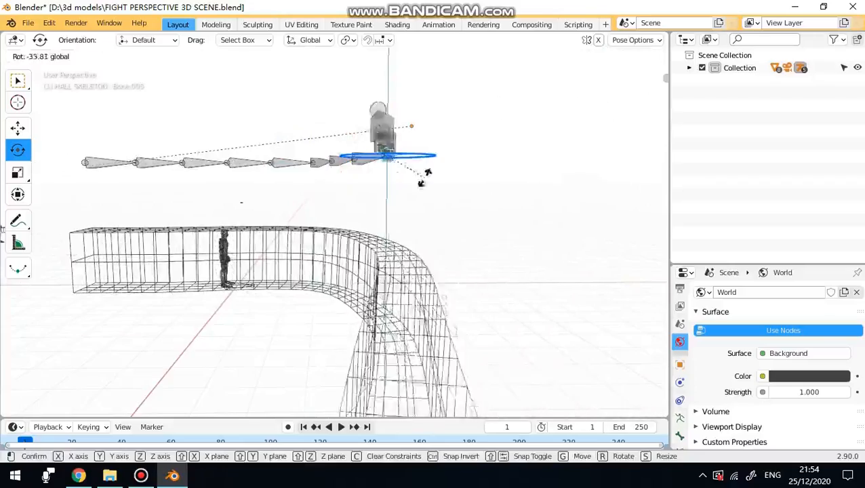
left_click(391, 185)
middle_click_drag(390, 185, 542, 202)
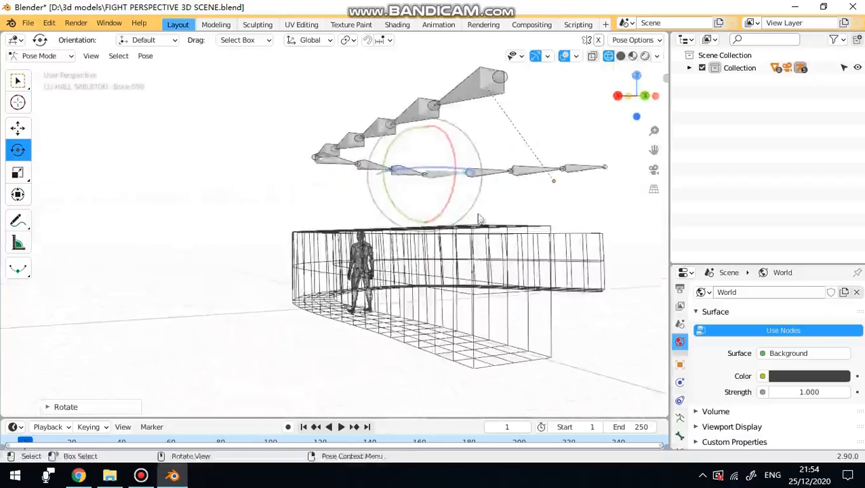
middle_click_drag(407, 241, 493, 266)
middle_click_drag(410, 254, 379, 217)
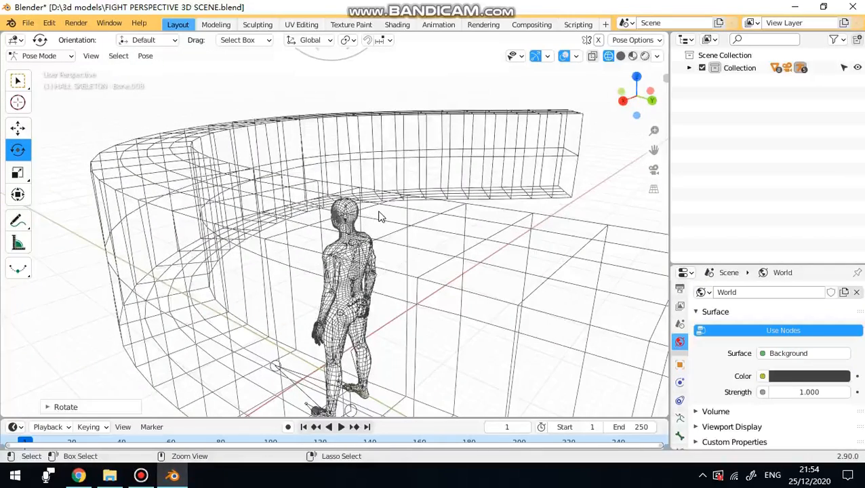
Undo both bone rotations on the hall skeleton.
key("ctrl+z")
key("ctrl+z")
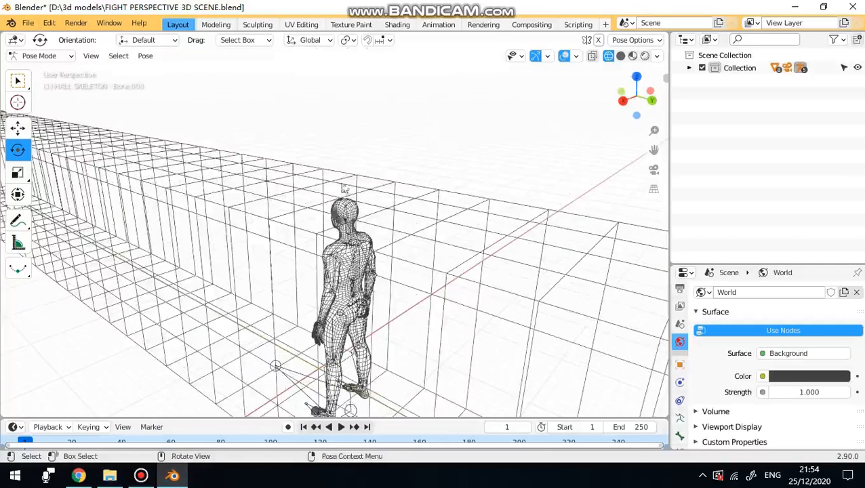
middle_click_drag(351, 154, 370, 217)
scroll(370, 218, "down", 4)
middle_click_drag(315, 241, 382, 247)
scroll(332, 173, "down", 3)
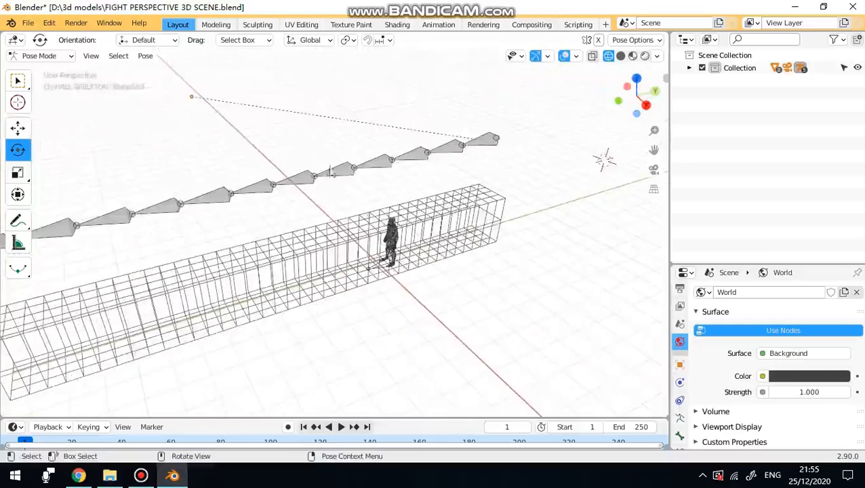
Examine the straight hallway, the figure inside it and the row of figures standing outside.
middle_click_drag(240, 245, 376, 206)
scroll(356, 207, "up", 4)
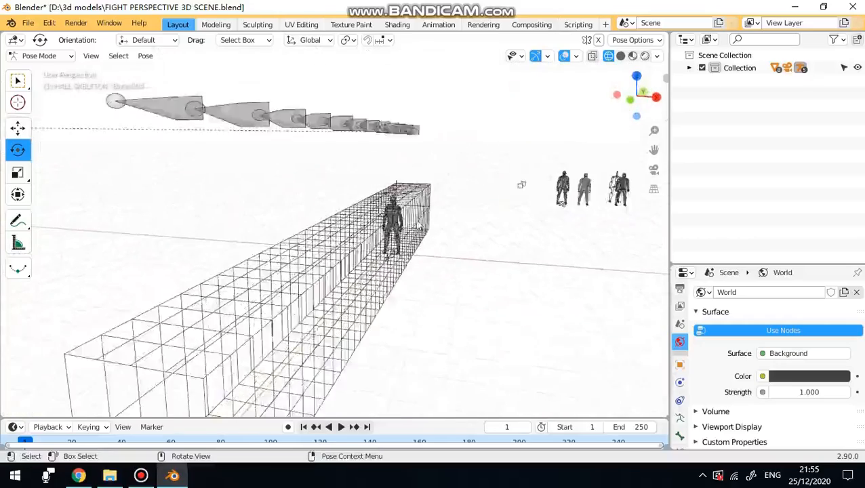
middle_click_drag(448, 222, 247, 216, "shift")
middle_click_drag(369, 238, 336, 231)
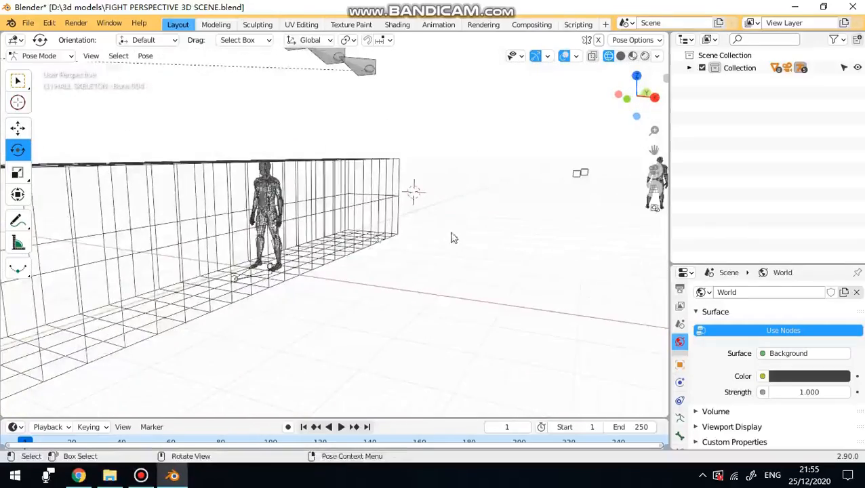
middle_click_drag(452, 234, 274, 230, "shift")
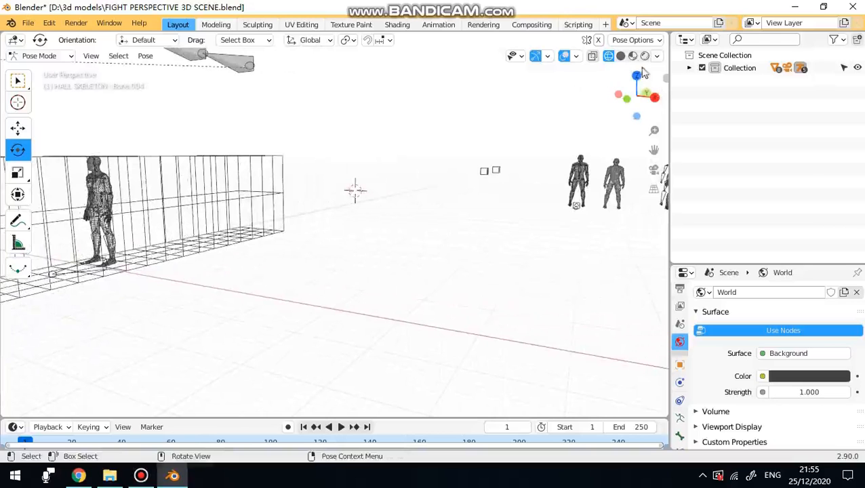
middle_click_drag(548, 150, 423, 148, "shift")
scroll(428, 152, "up", 4)
middle_click_drag(532, 195, 741, 247, "shift")
middle_click_drag(573, 201, 390, 202)
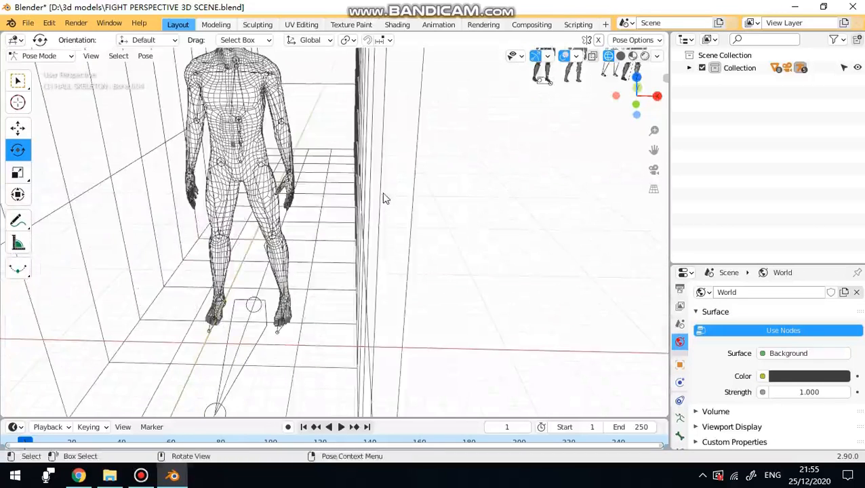
middle_click_drag(339, 155, 325, 225)
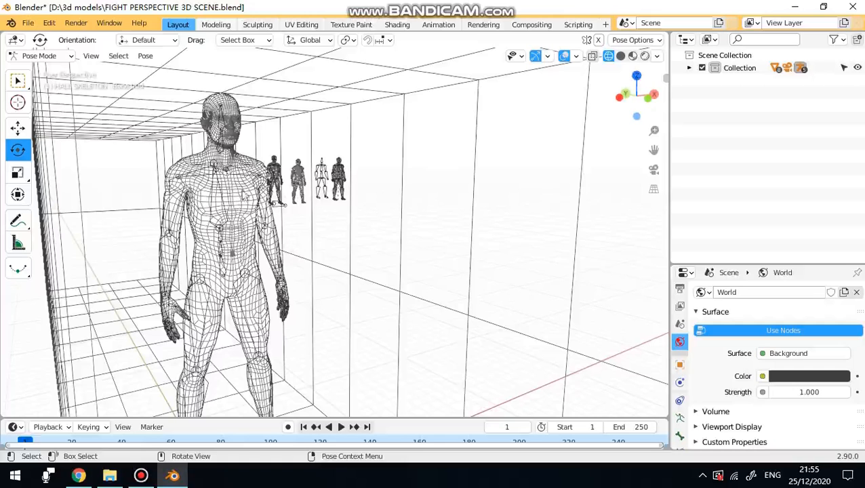
Return to Object Mode and select the armature of the figure inside the hallway.
left_click(40, 55)
left_click(34, 69)
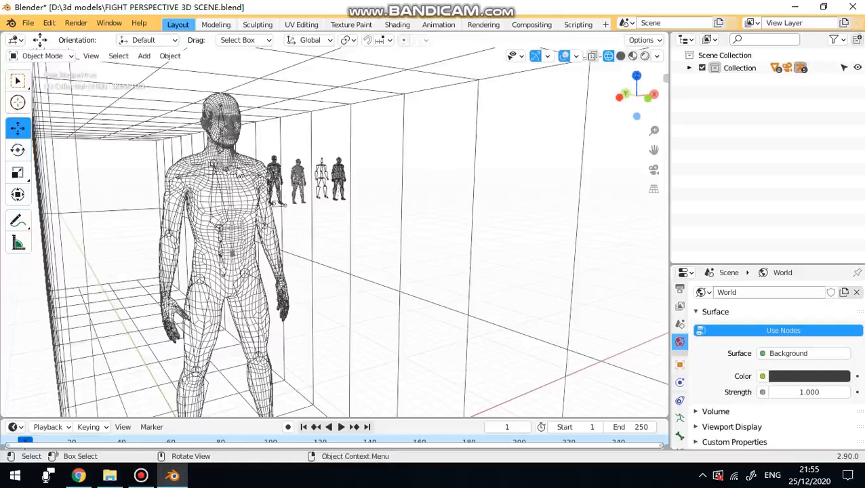
middle_click_drag(252, 191, 247, 207)
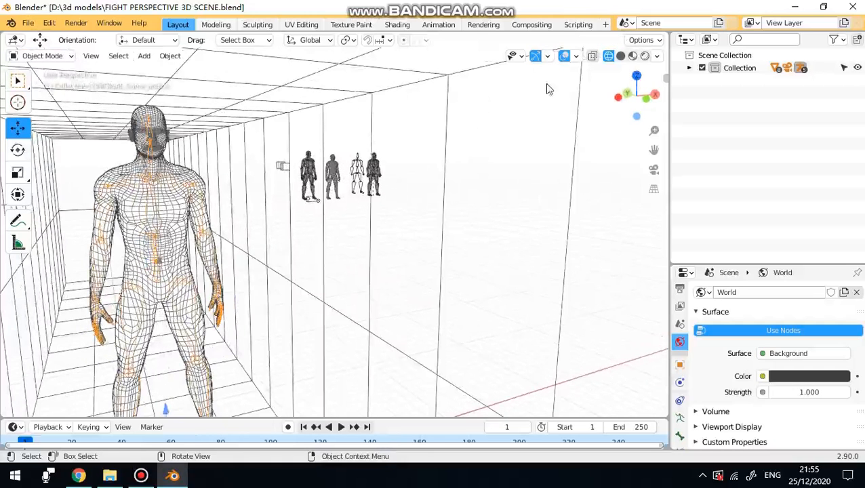
Set the viewport shading to Material Preview after trying Solid shading.
left_click(621, 56)
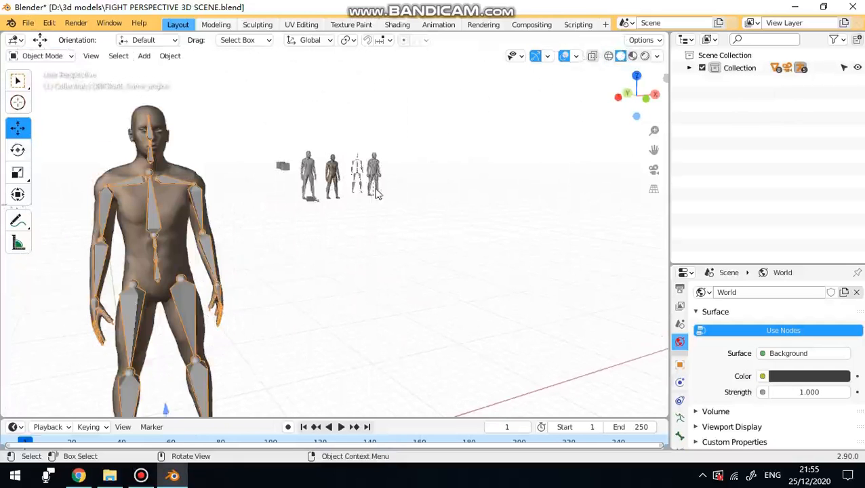
left_click(633, 57)
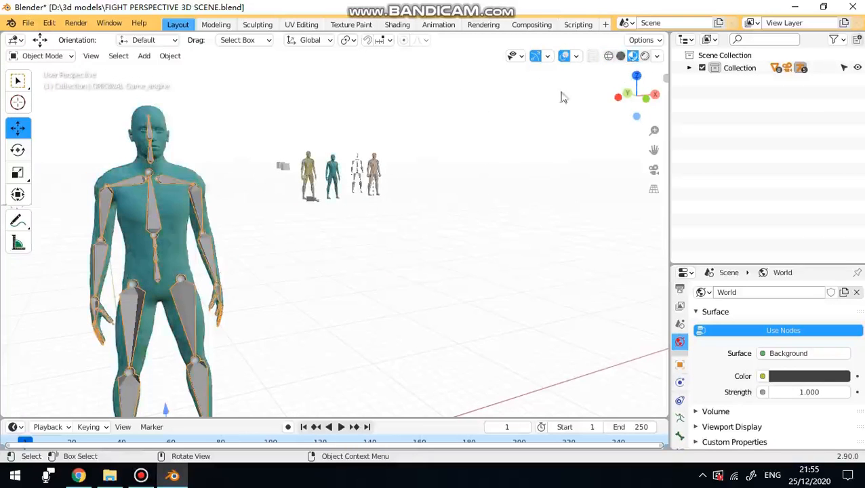
Examine the large teal figure with its armature from the front, and the row of coloured rigged figures.
mouse_move(314, 252)
middle_mouse_down()
mouse_move(210, 253)
mouse_move(248, 251)
mouse_move(160, 235)
middle_mouse_up()
middle_click_drag(394, 228, 347, 266)
scroll(328, 260, "up", 2)
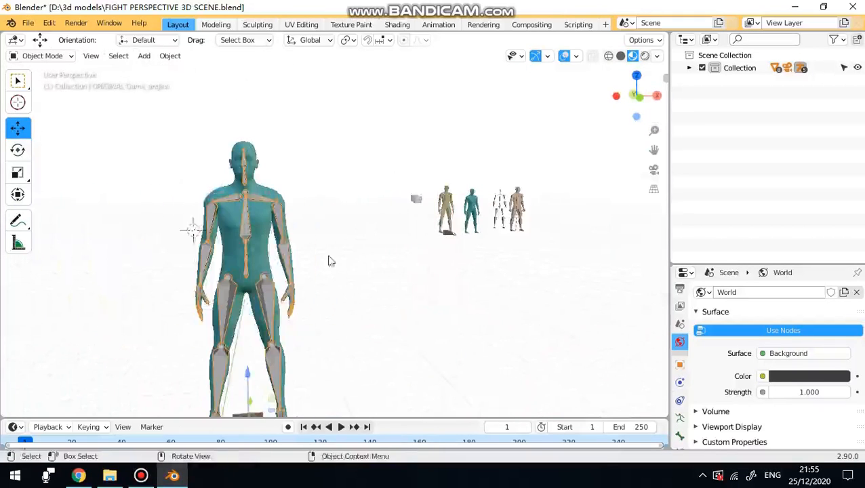
middle_click_drag(264, 254, 329, 262, "shift")
middle_click_drag(413, 274, 368, 274)
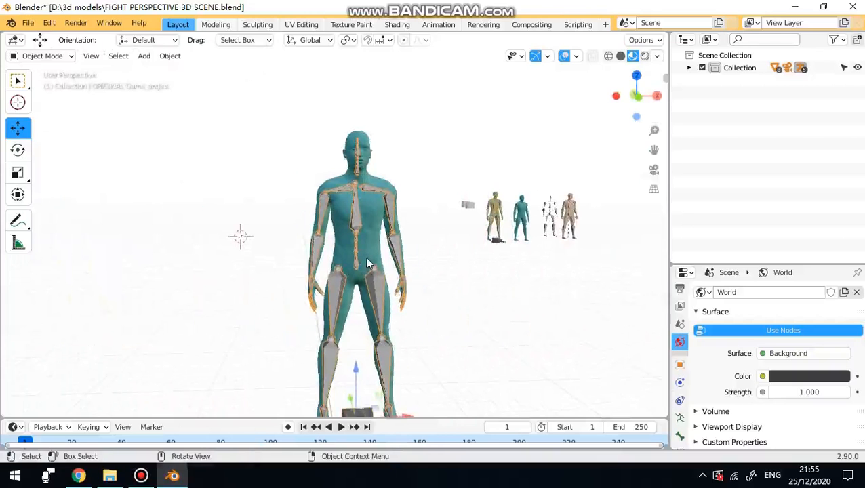
middle_click_drag(359, 256, 363, 256)
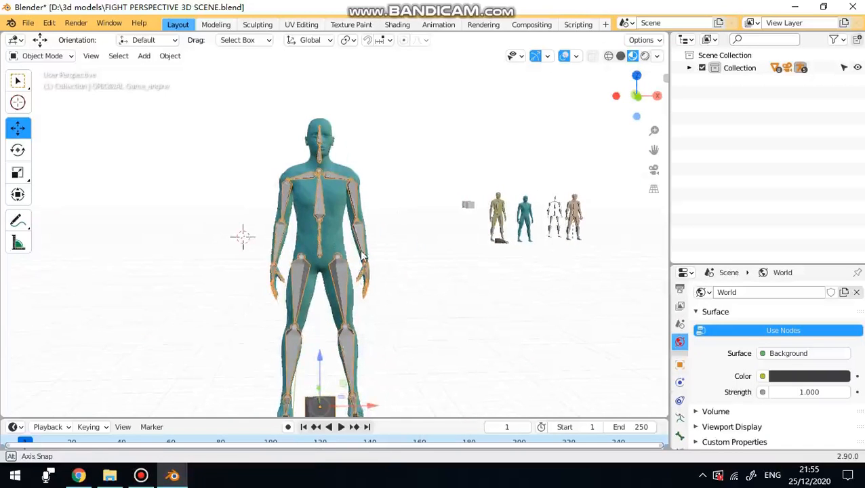
scroll(415, 259, "up", 8)
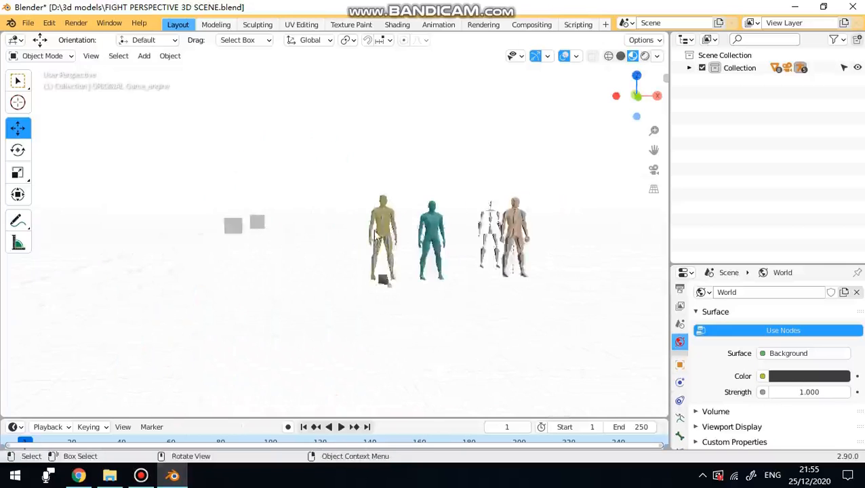
middle_click_drag(351, 242, 177, 249)
middle_click_drag(122, 224, 27, 245)
middle_click_drag(597, 206, 498, 216, "shift")
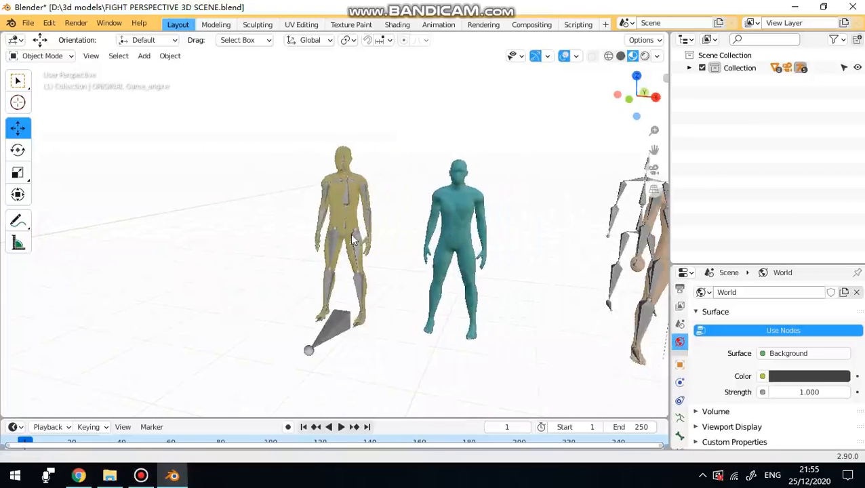
Examine the yellow figure and its armature up close and from several angles, next to the teal figure.
scroll(583, 296, "down", 5)
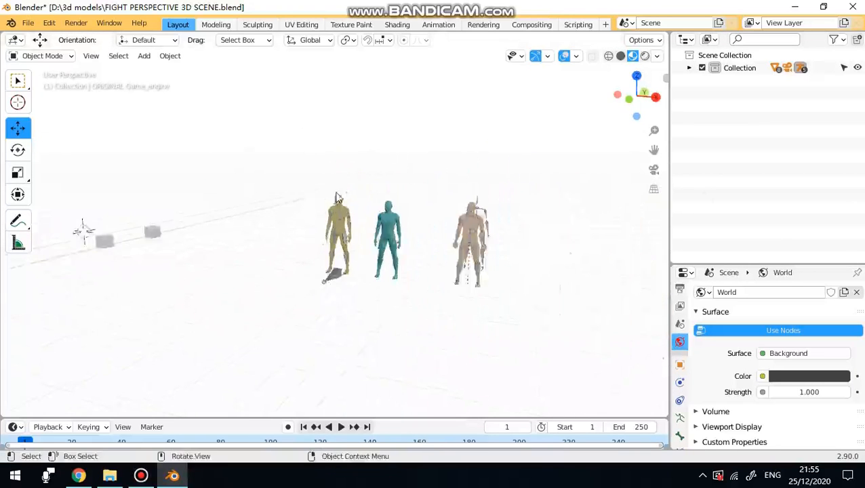
middle_click_drag(82, 232, 342, 221)
scroll(388, 225, "up", 6)
scroll(421, 182, "down", 4)
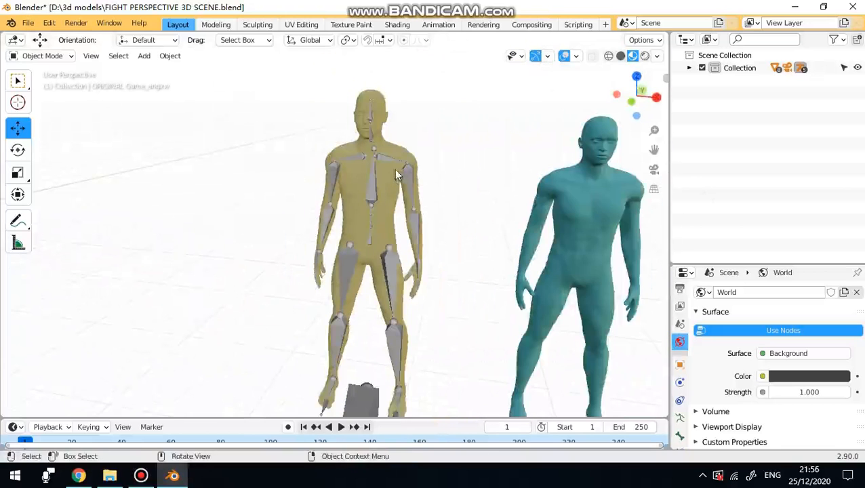
mouse_move(396, 175)
middle_mouse_down()
mouse_move(353, 173)
mouse_move(390, 159)
middle_mouse_up()
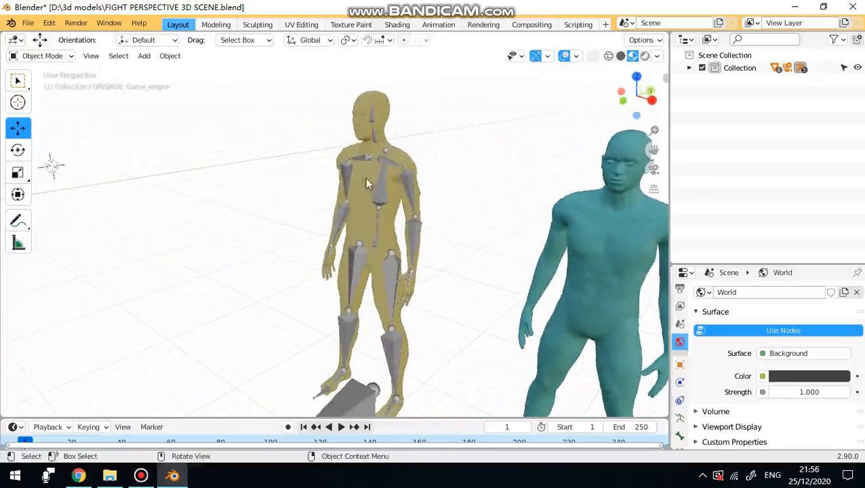
middle_click_drag(274, 180, 408, 202)
scroll(408, 202, "up", 4)
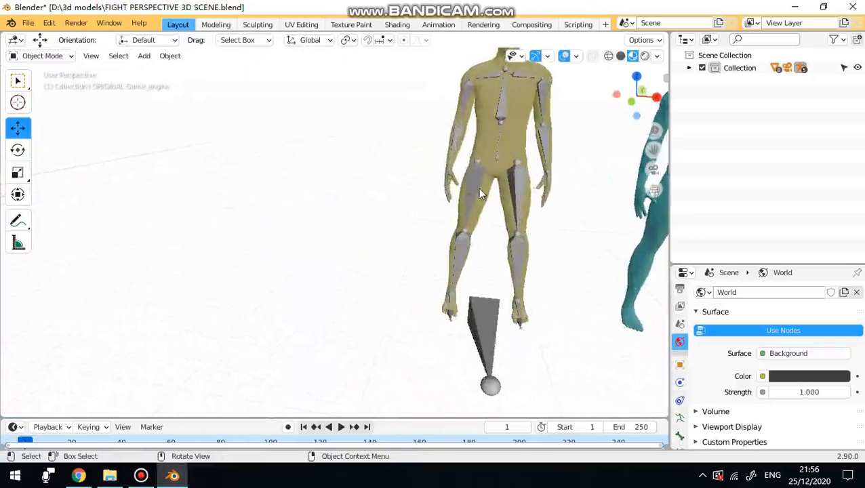
middle_click_drag(478, 188, 447, 245)
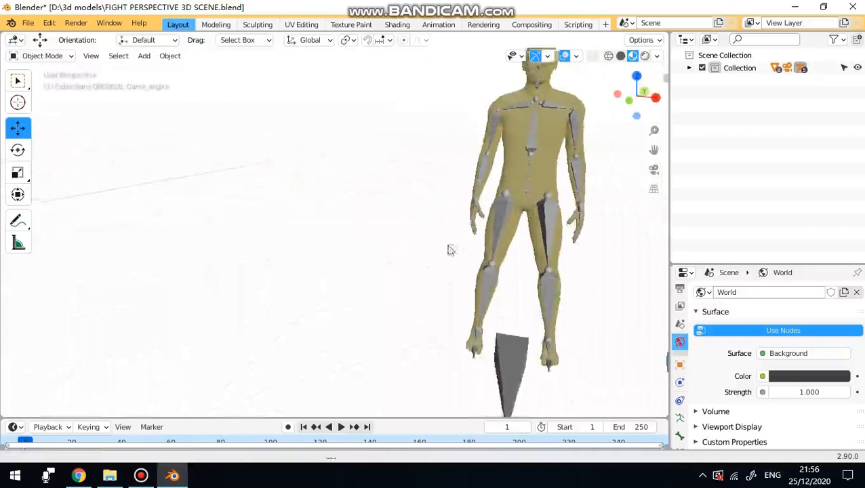
scroll(449, 247, "down", 6)
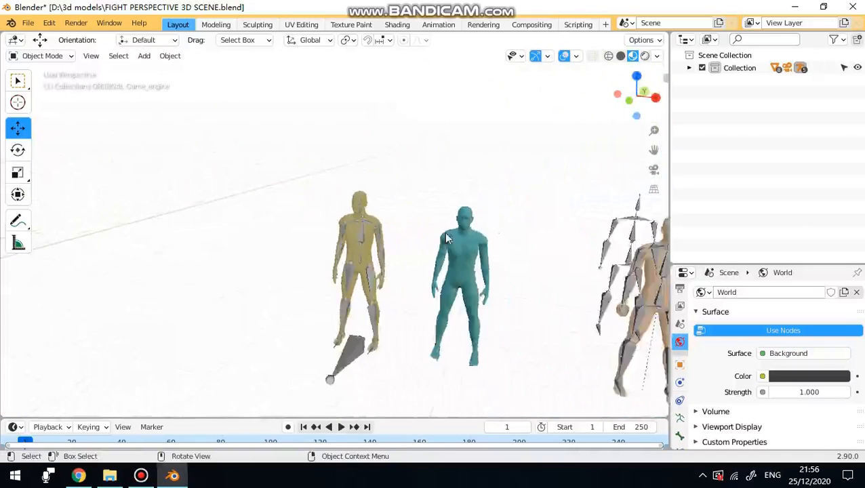
scroll(444, 238, "up", 4)
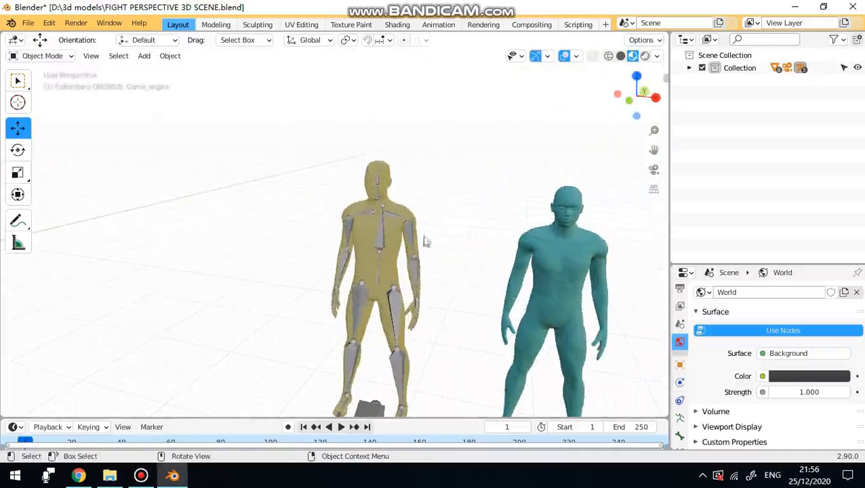
Select the teal static dummy and examine its mesh beside the yellow and tan rigged figures.
left_click(545, 252)
middle_click_drag(558, 264, 321, 264, "shift")
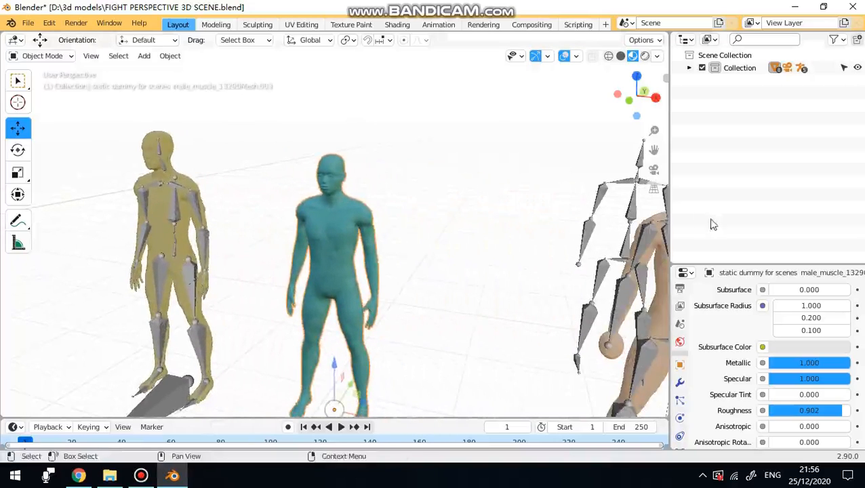
scroll(391, 247, "up", 3)
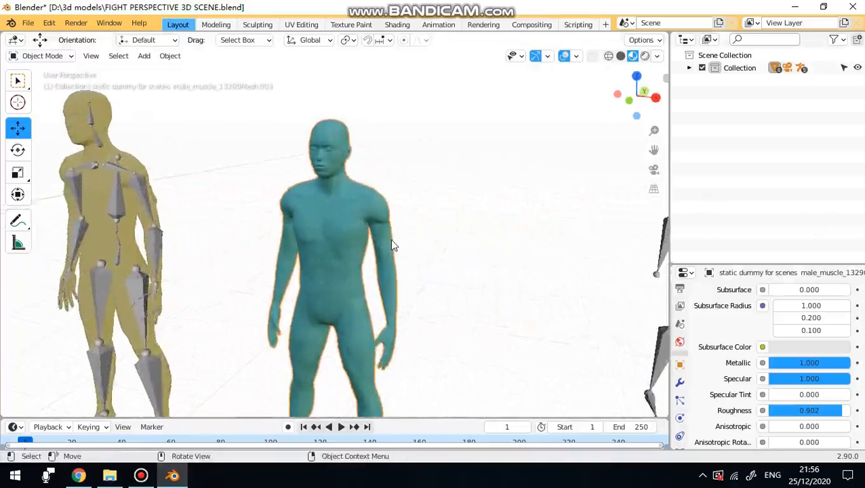
mouse_move(394, 246)
middle_mouse_down()
mouse_move(444, 247)
mouse_move(388, 251)
middle_mouse_up()
scroll(383, 258, "down", 5)
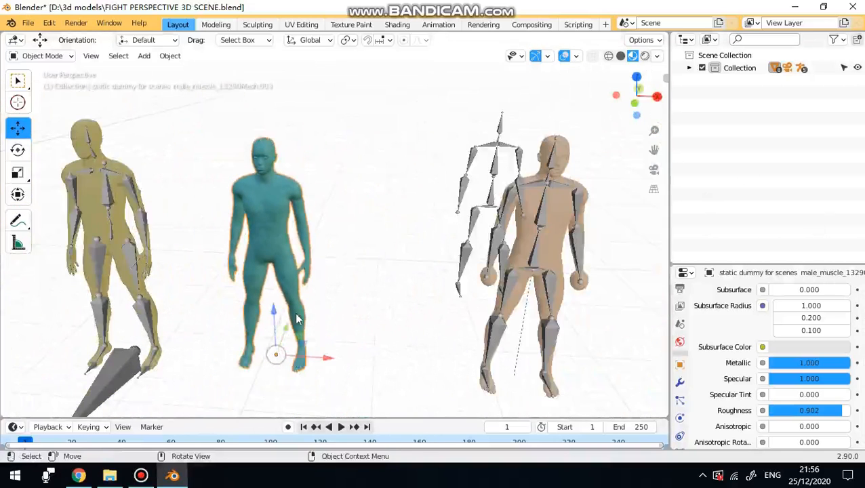
middle_click_drag(333, 282, 363, 243)
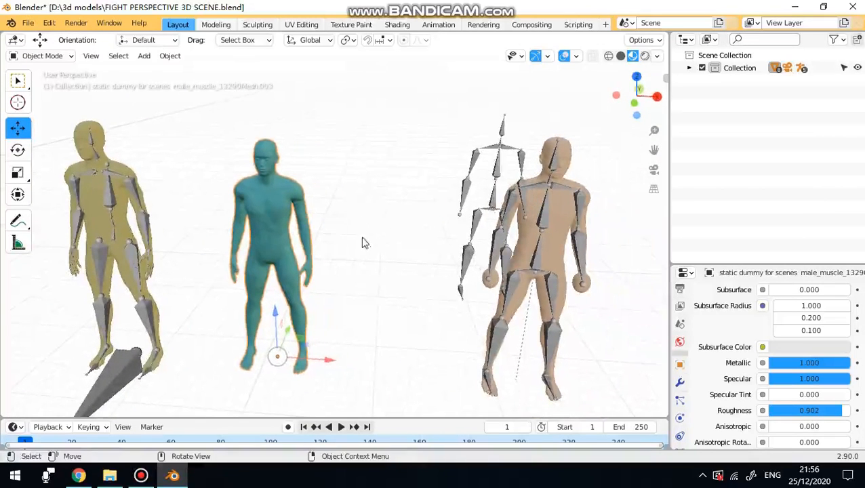
middle_click_drag(415, 219, 398, 207)
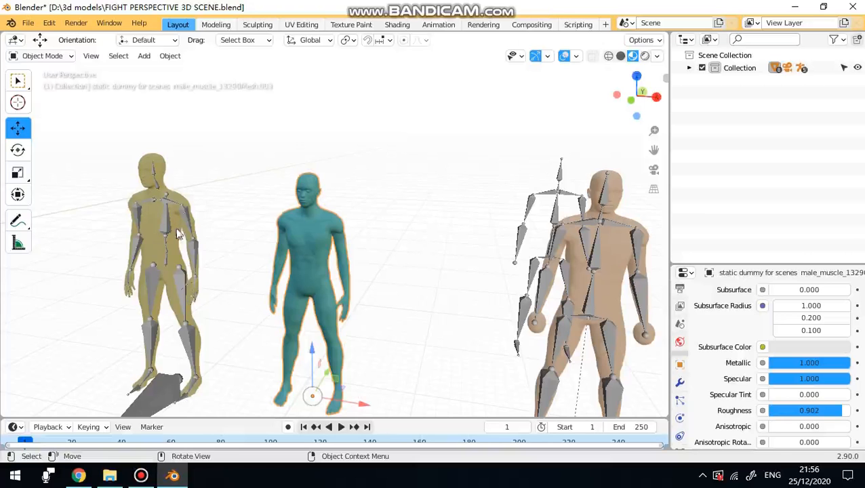
Compare the yellow figure's internal armature with the unrigged teal dummy from the front.
middle_click_drag(168, 221, 468, 211)
scroll(263, 200, "up", 4)
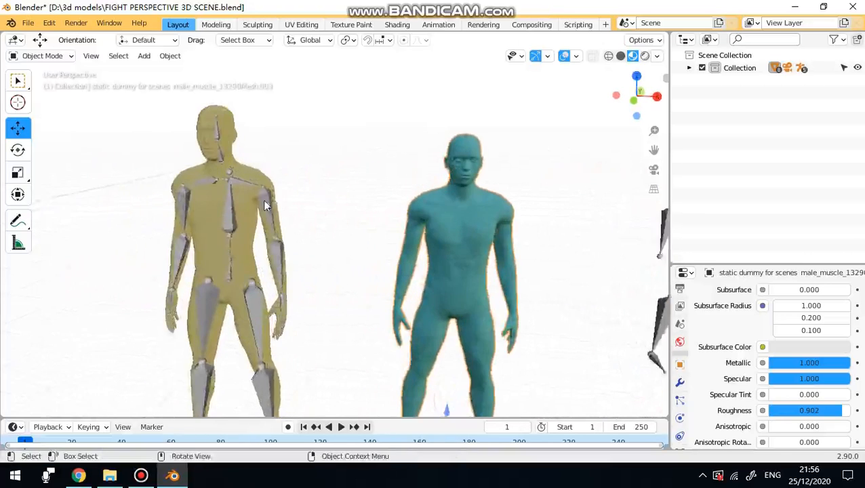
middle_click_drag(76, 337, 229, 347, "shift")
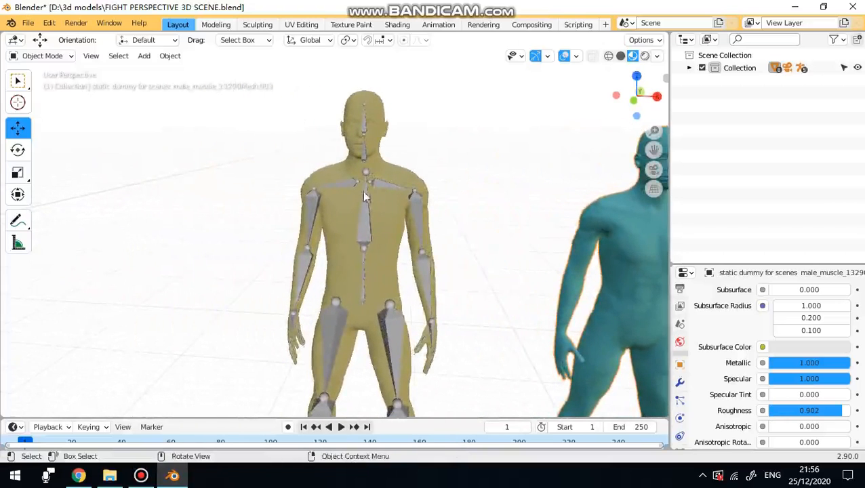
scroll(276, 164, "down", 3)
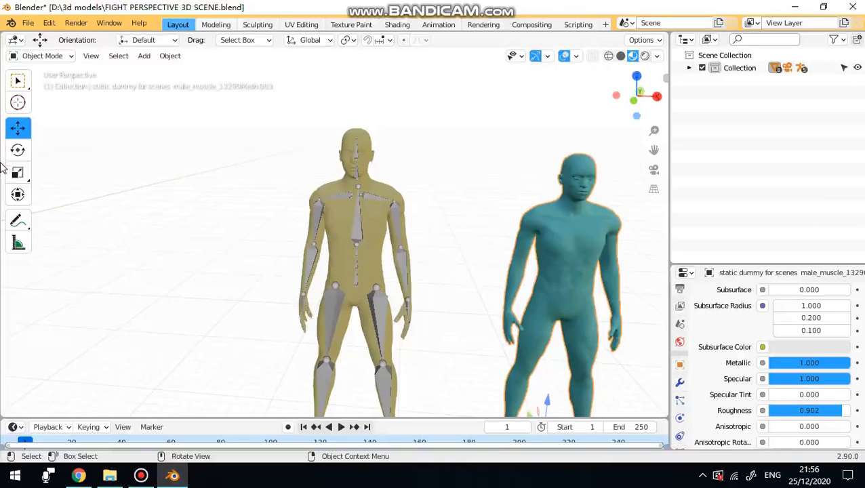
scroll(295, 199, "down", 5)
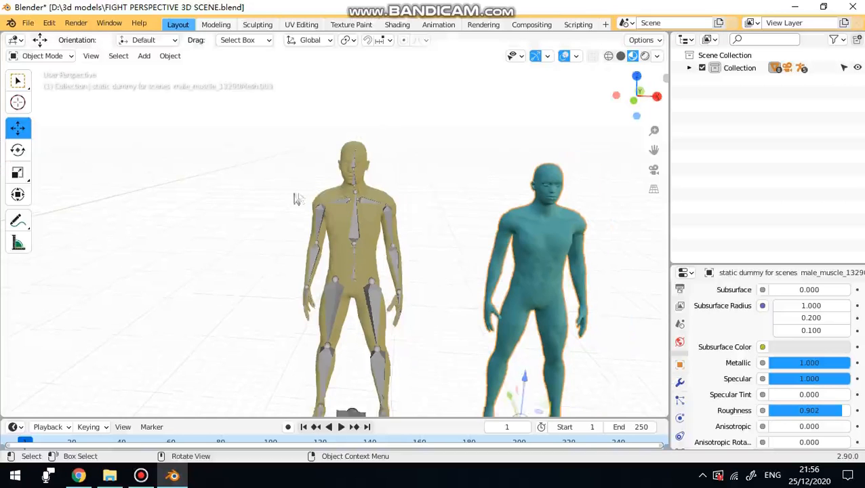
middle_click_drag(455, 199, 650, 168, "shift")
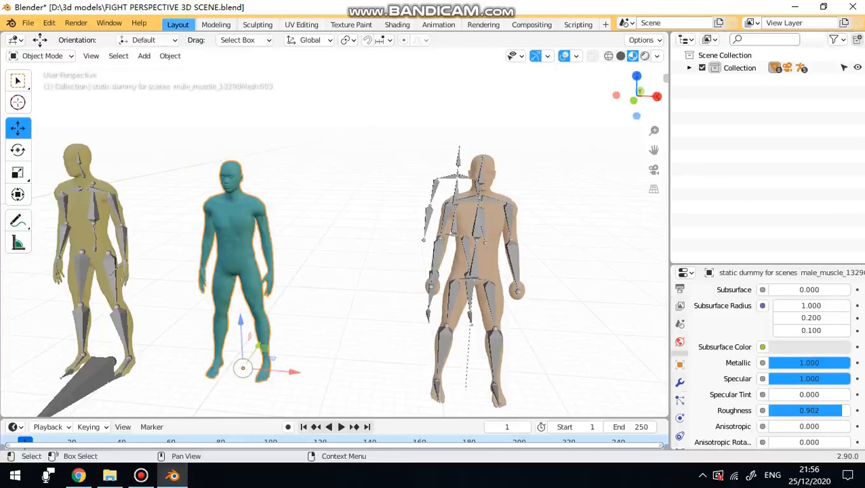
Examine the tan figure's sphere-shaped hands and the arm and hip bones of its skeleton up close.
middle_click_drag(319, 238, 51, 110)
middle_click_drag(288, 201, 310, 200)
middle_click_drag(266, 272, 413, 288)
middle_click_drag(155, 298, 341, 264, "shift")
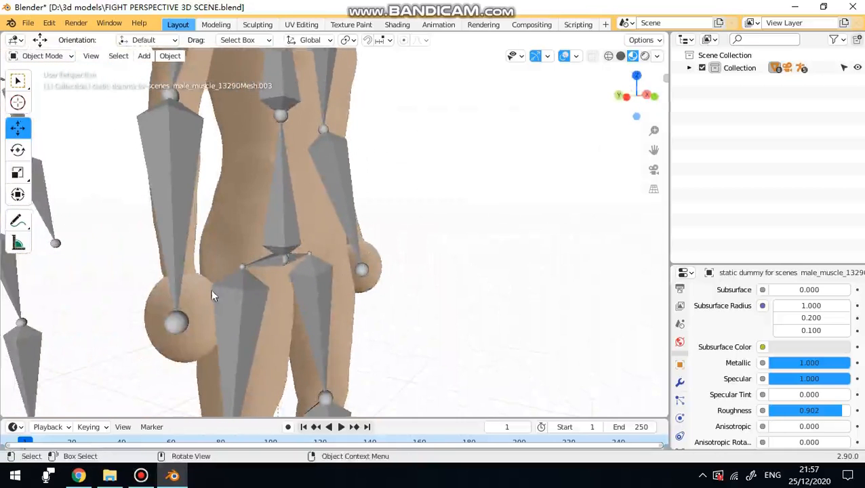
middle_click_drag(252, 288, 264, 280)
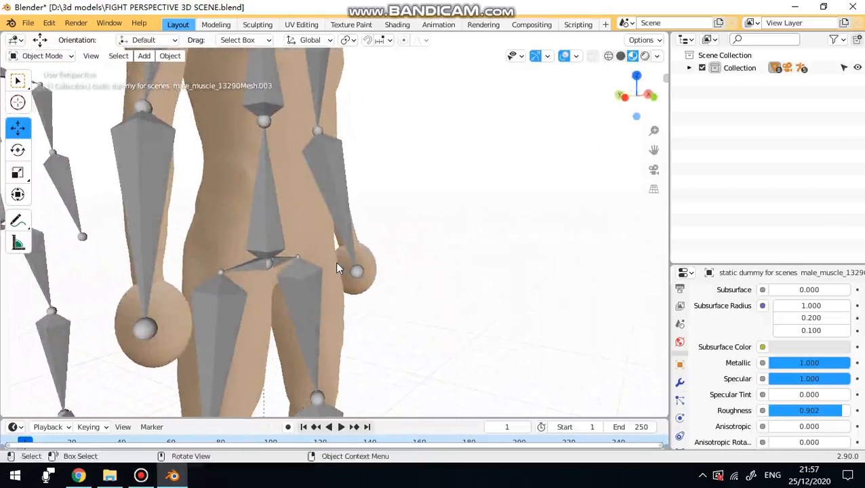
mouse_move(354, 269)
middle_mouse_down()
mouse_move(71, 268)
mouse_move(75, 294)
mouse_move(299, 303)
mouse_move(389, 287)
mouse_move(322, 268)
mouse_move(172, 273)
mouse_move(308, 272)
mouse_move(246, 281)
mouse_move(288, 261)
mouse_move(365, 260)
mouse_move(237, 274)
mouse_move(350, 274)
middle_mouse_up()
scroll(390, 286, "down", 5)
scroll(229, 275, "up", 6)
scroll(352, 282, "down", 8)
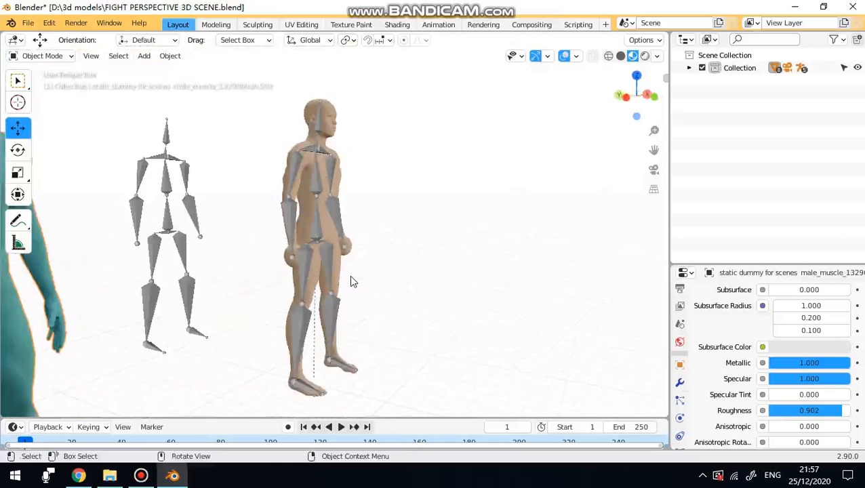
Review the whole tan figure and the separate skeleton behind it, along with the yellow and teal figures.
middle_click_drag(349, 282, 307, 288)
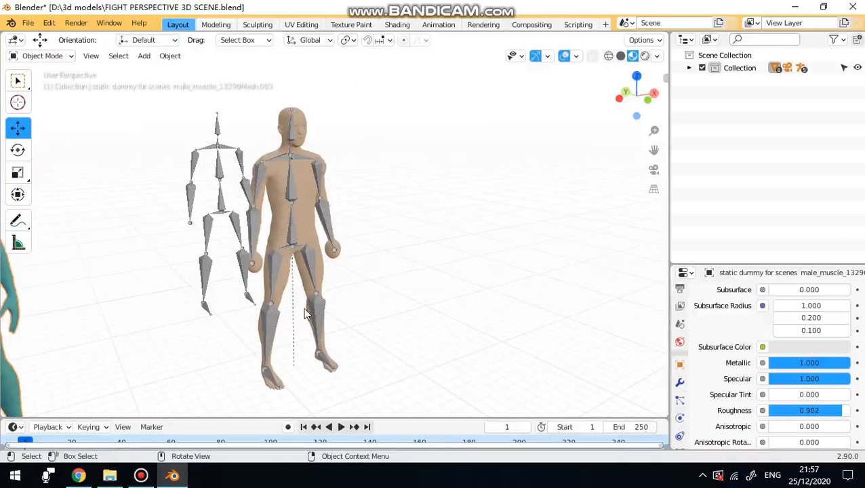
middle_click_drag(317, 266, 81, 216)
scroll(84, 225, "down", 2)
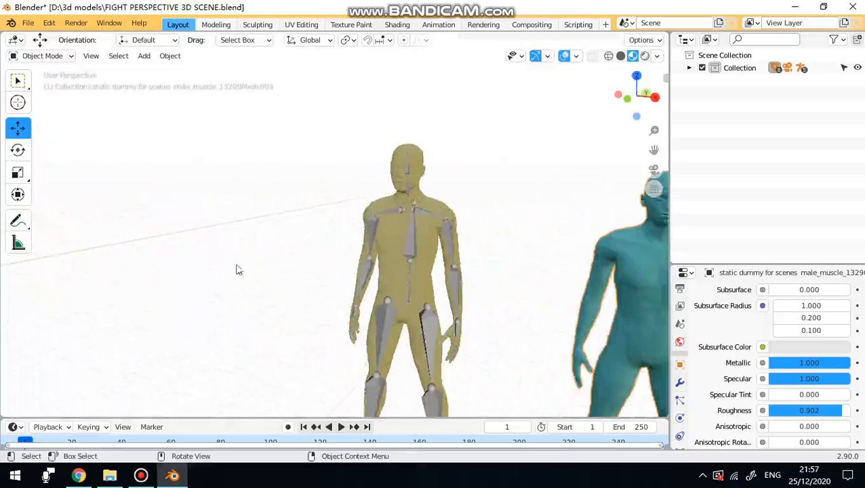
scroll(298, 272, "down", 6)
middle_click_drag(328, 274, 650, 262)
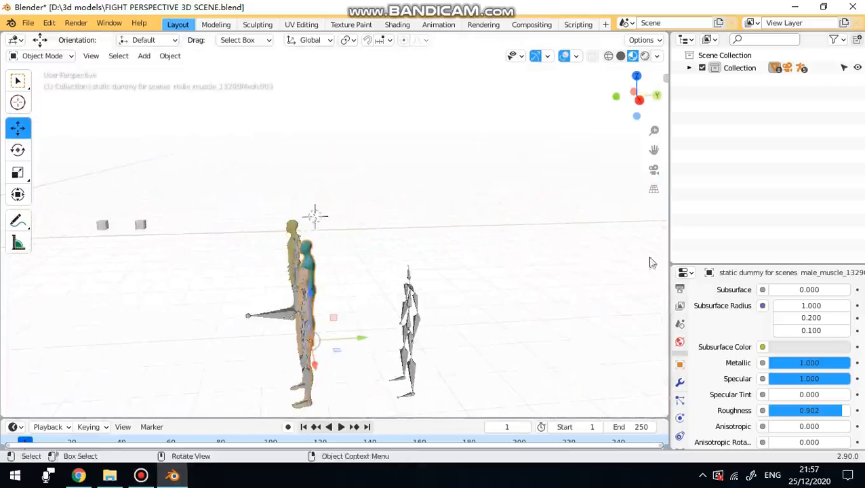
middle_click_drag(417, 332, 289, 202)
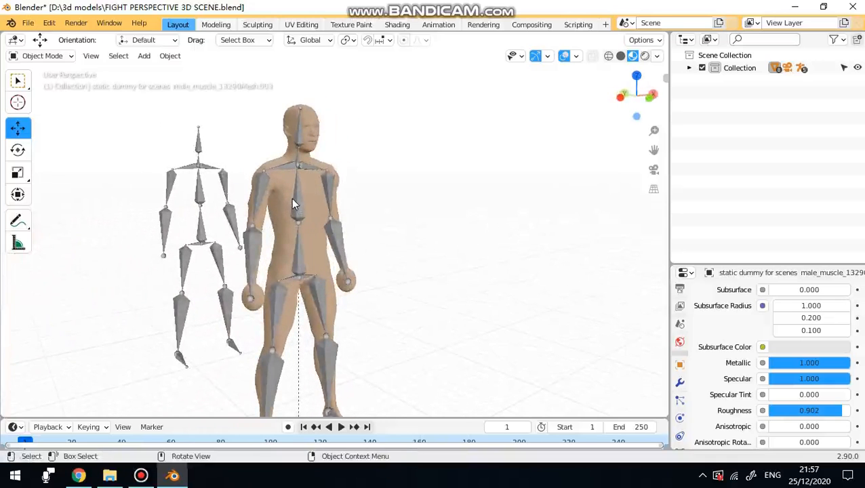
Select the tan figure's armature, "perfect skeleton", and switch it to Pose Mode.
left_click(291, 197)
middle_click_drag(316, 205, 266, 206)
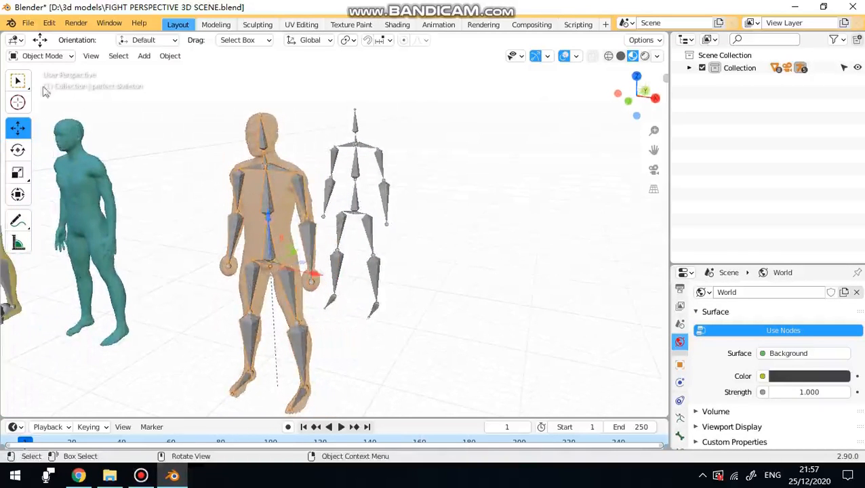
mouse_move(320, 220)
middle_mouse_down()
mouse_move(254, 212)
mouse_move(308, 231)
middle_mouse_up()
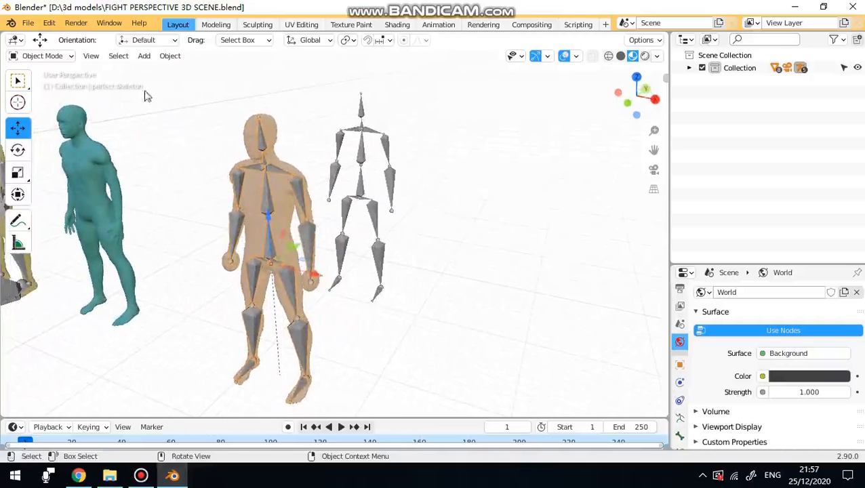
left_click(40, 56)
left_click(42, 96)
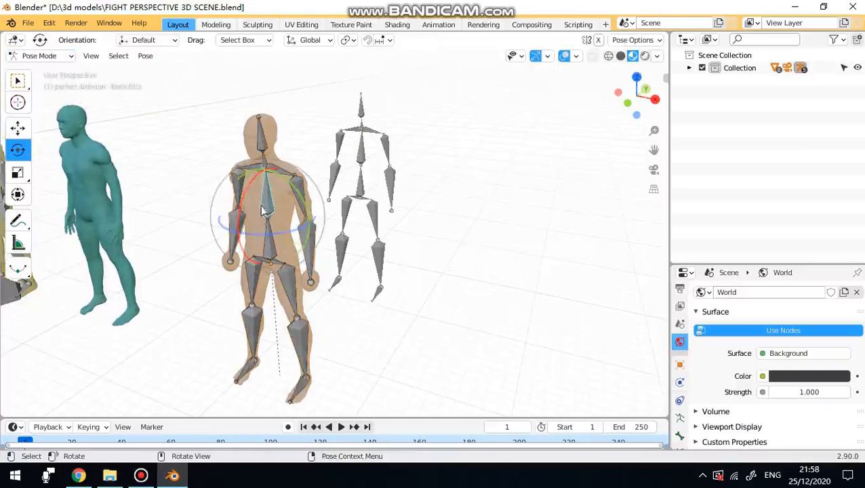
Rotate the tan figure's chest bone freely and set the viewport shading to Wireframe after trying Solid.
left_click_drag(266, 211, 292, 177)
left_click(620, 57)
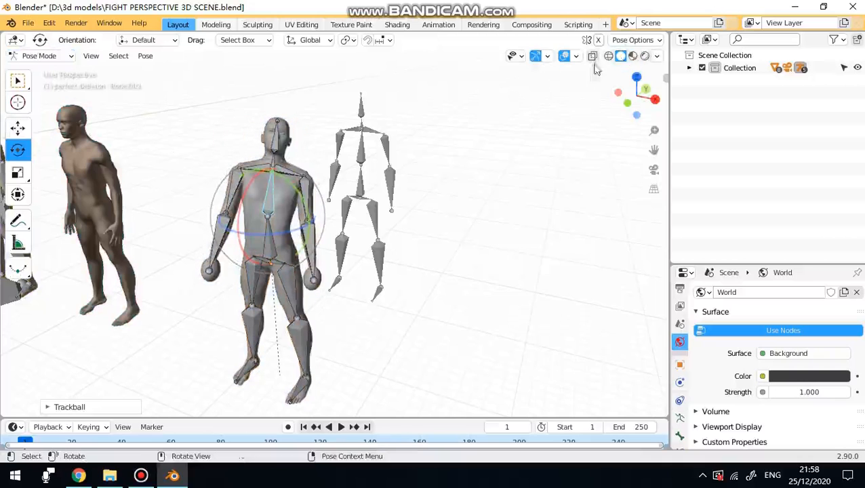
left_click_drag(279, 225, 259, 244)
left_click(609, 56)
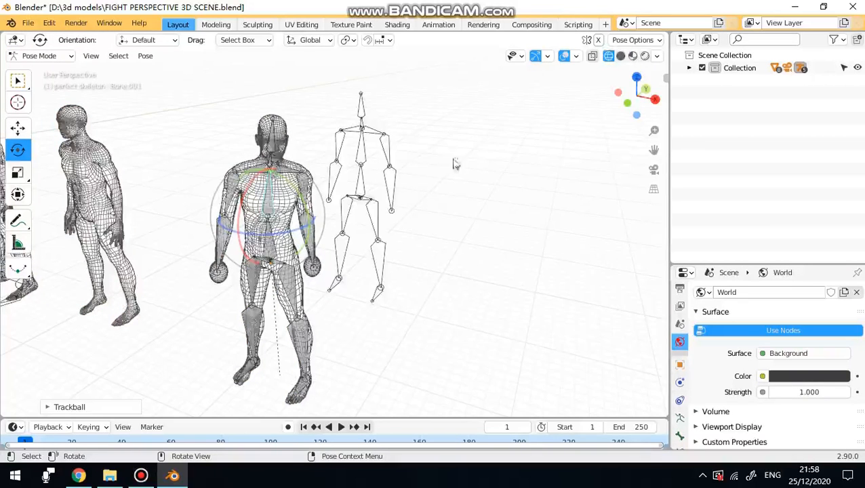
Rotate the tan figure's chest bone again and raise its right forearm bone forward.
mouse_move(292, 210)
left_mouse_down()
mouse_move(265, 220)
mouse_move(241, 185)
mouse_move(286, 195)
mouse_move(280, 202)
left_mouse_up()
left_click(215, 279)
left_click_drag(215, 269, 230, 217)
middle_click_drag(231, 217, 392, 225)
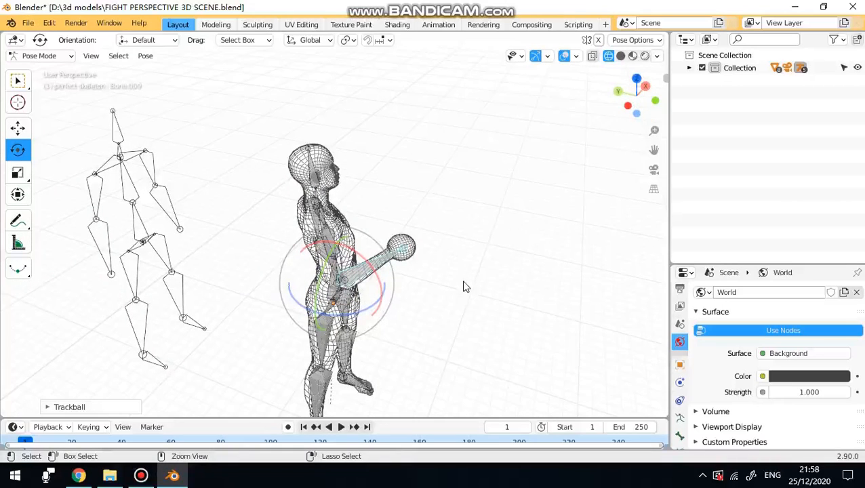
Undo the forearm rotation and the latest chest bone rotations on the tan figure.
key("ctrl+z")
key("ctrl+z")
key("ctrl+z")
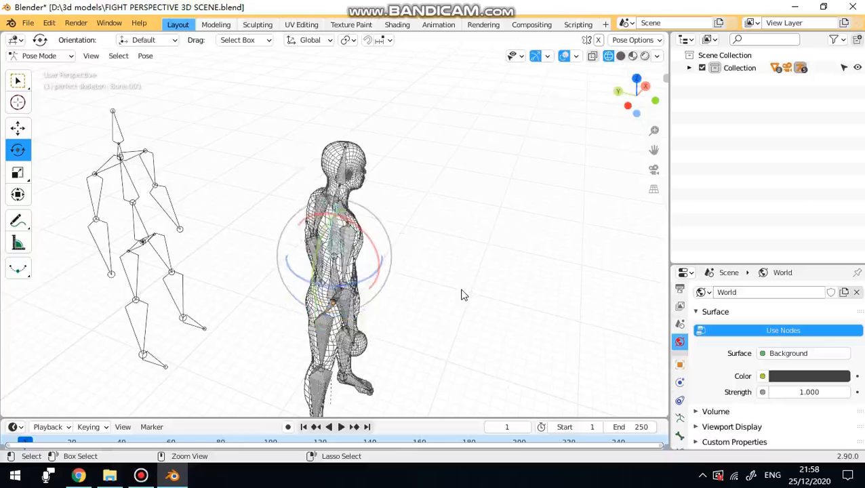
key("ctrl+z")
Try two free rotations of the tan figure's chest bone from the front, undoing each one.
middle_click_drag(428, 290, 379, 291)
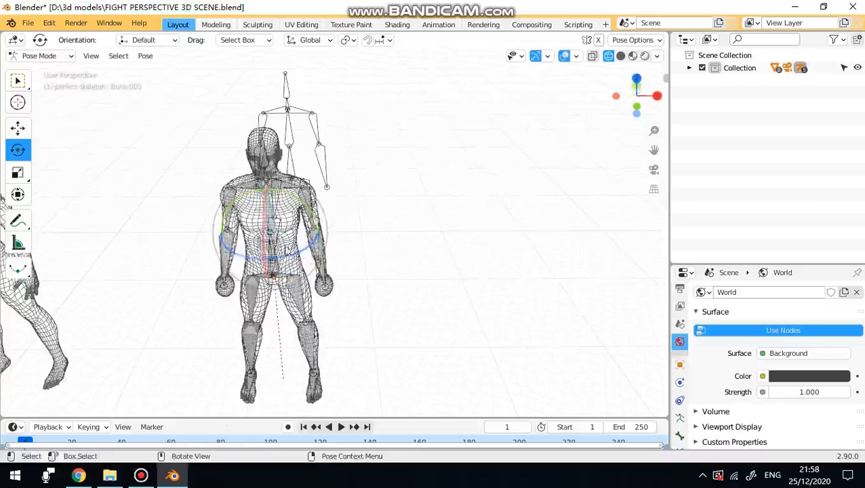
left_click_drag(287, 250, 337, 253)
key("ctrl+z")
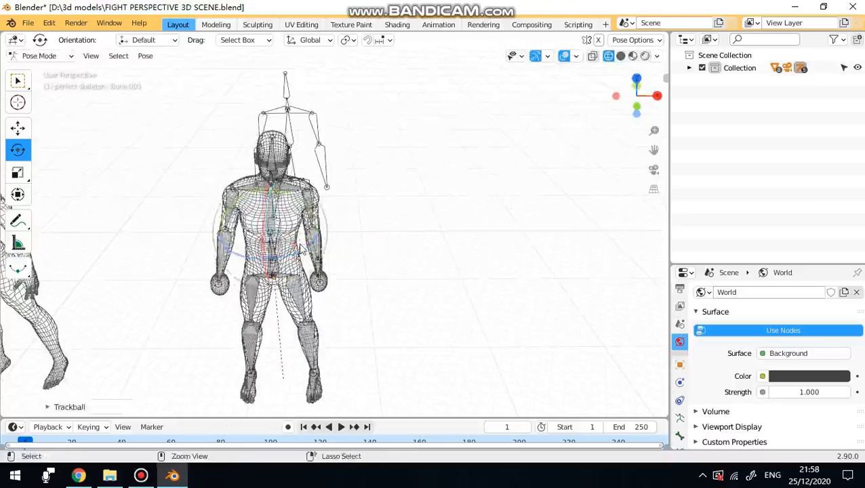
left_click_drag(285, 242, 292, 211)
key("ctrl+z")
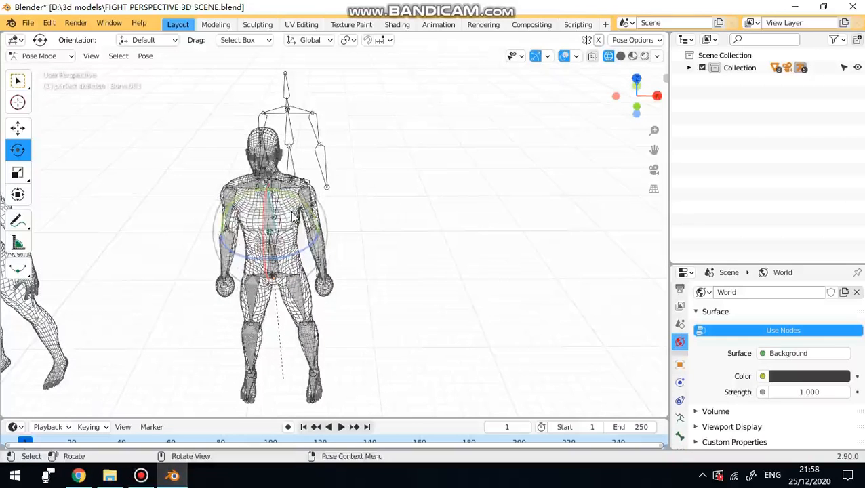
Tilt the tan figure's upper body by rotating its chest bone freely.
scroll(271, 243, "up", 1)
left_click_drag(272, 241, 264, 212)
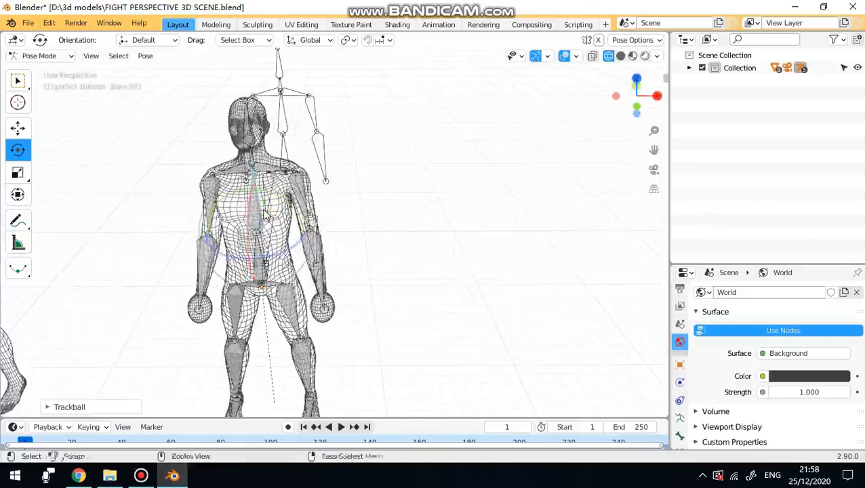
Undo the last free rotation of the tan figure's chest bone, switch to Object Mode and deselect the skeleton.
key("ctrl+z")
middle_click_drag(332, 194, 380, 202)
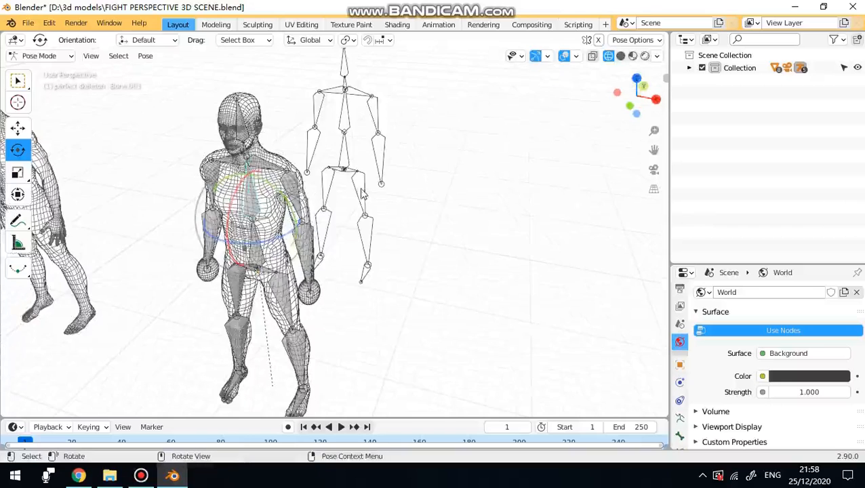
left_click(64, 57)
left_click(57, 71)
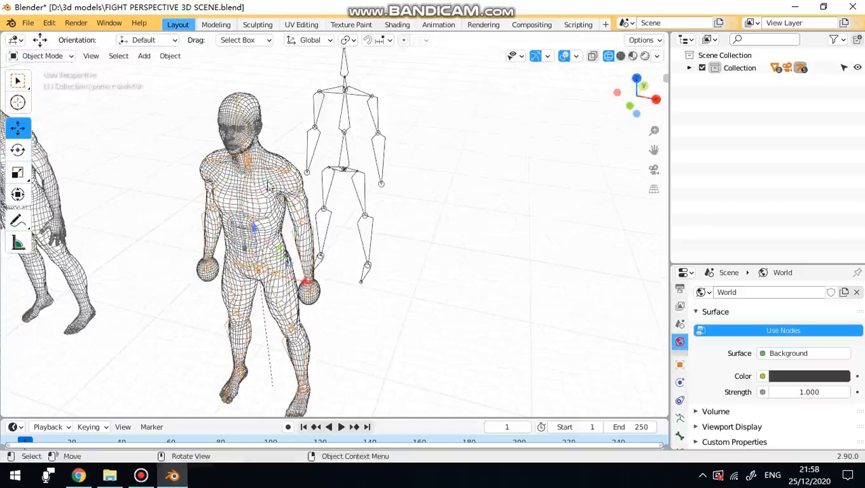
left_click(417, 189)
Select the standalone skeleton behind the tan figure and examine its bones from several angles.
middle_click_drag(384, 181, 371, 249, "shift")
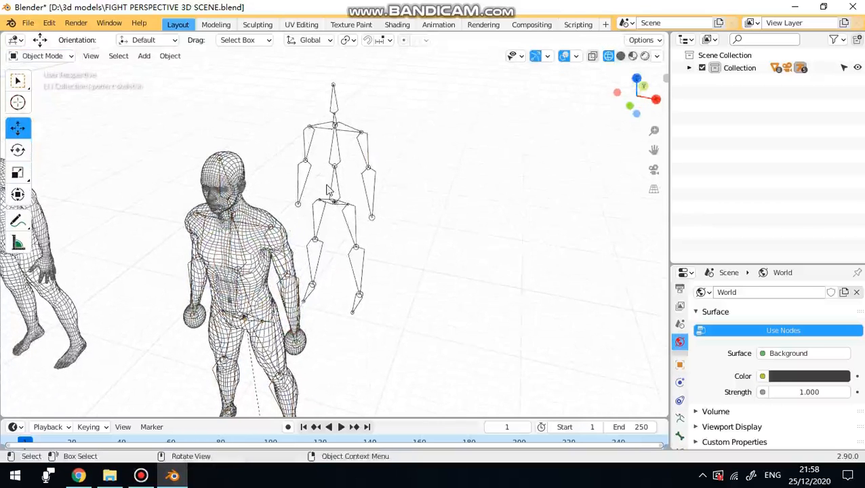
left_click(330, 187)
middle_click_drag(347, 187, 323, 191)
middle_click_drag(405, 288, 290, 250, "shift")
scroll(283, 212, "up", 2)
middle_click_drag(283, 212, 326, 195)
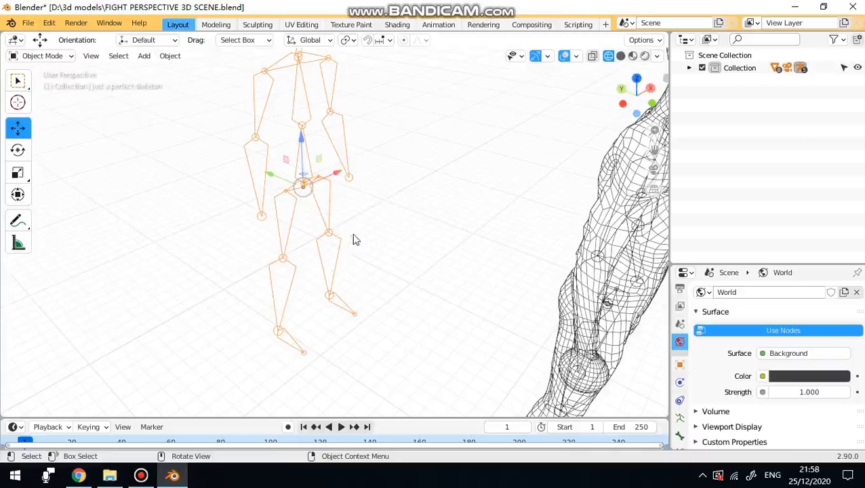
middle_click_drag(362, 234, 359, 175)
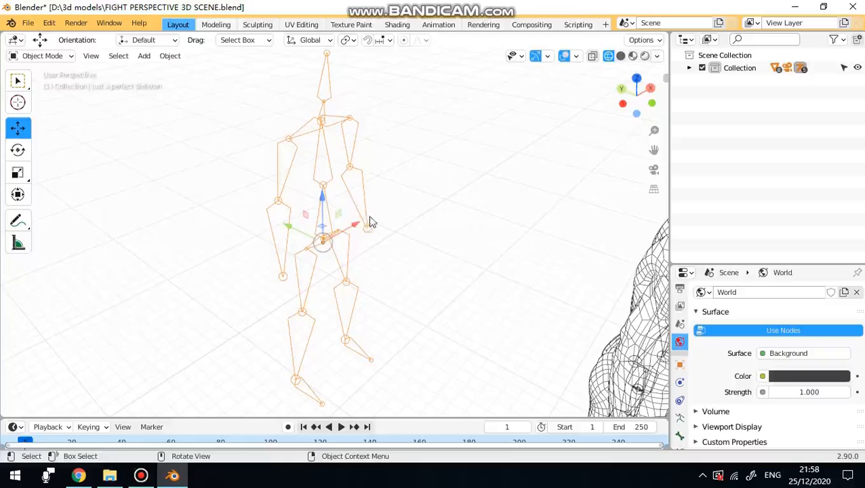
middle_click_drag(370, 221, 368, 200)
middle_click_drag(413, 312, 402, 312)
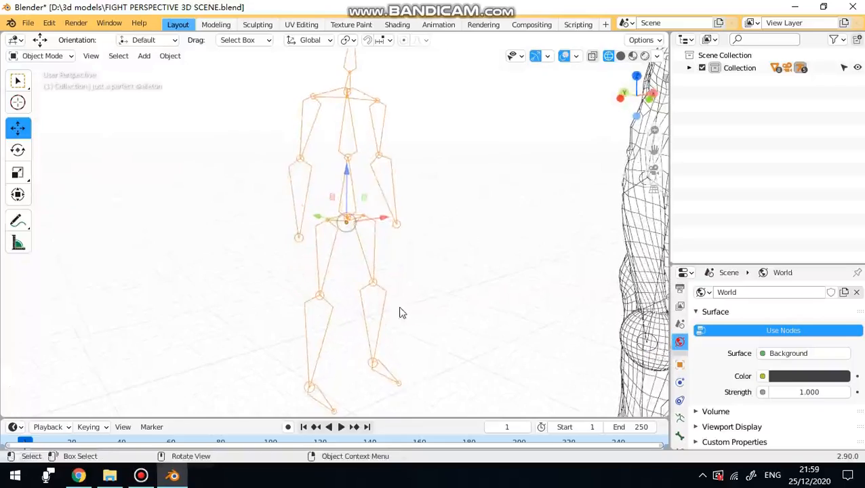
middle_click_drag(415, 374, 386, 286)
Select the static dummy standing between the two rigged figures and inspect it from the front.
middle_click_drag(152, 258, 364, 255, "shift")
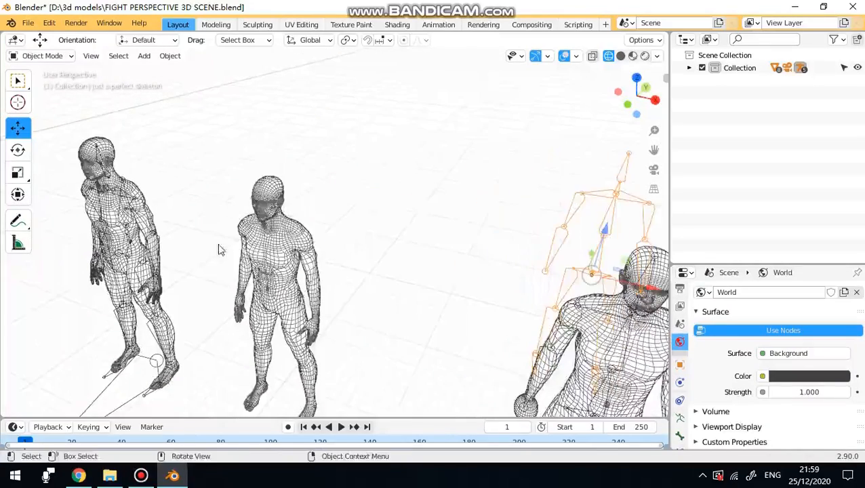
left_click(276, 266)
middle_click_drag(277, 270, 312, 251)
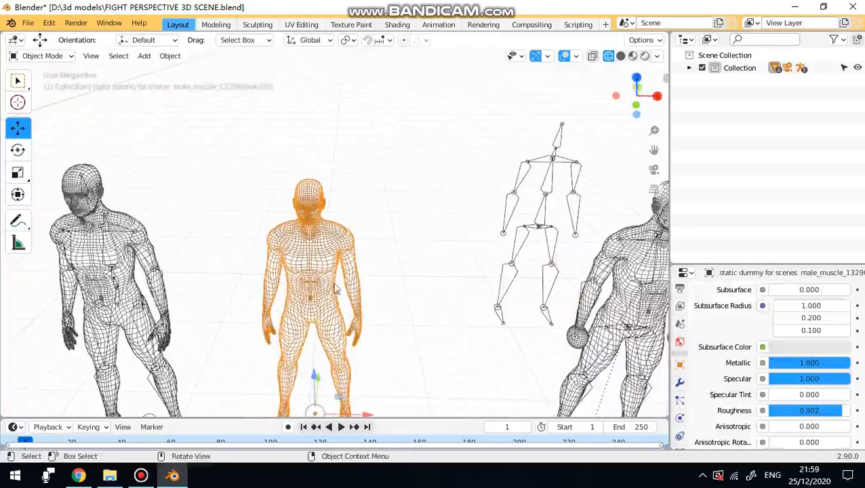
scroll(346, 266, "up", 1)
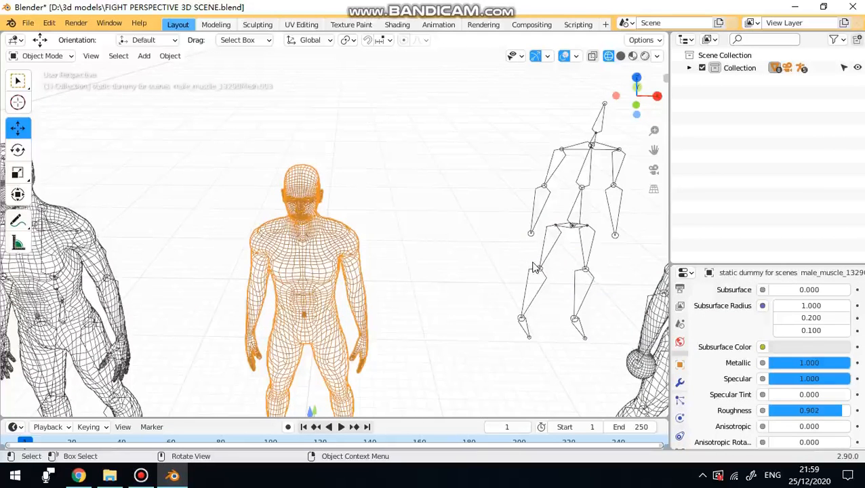
Examine the standalone skeleton up close again, and compare it with the whole row of figures.
middle_click_drag(525, 271, 387, 254, "shift")
scroll(408, 250, "up", 4)
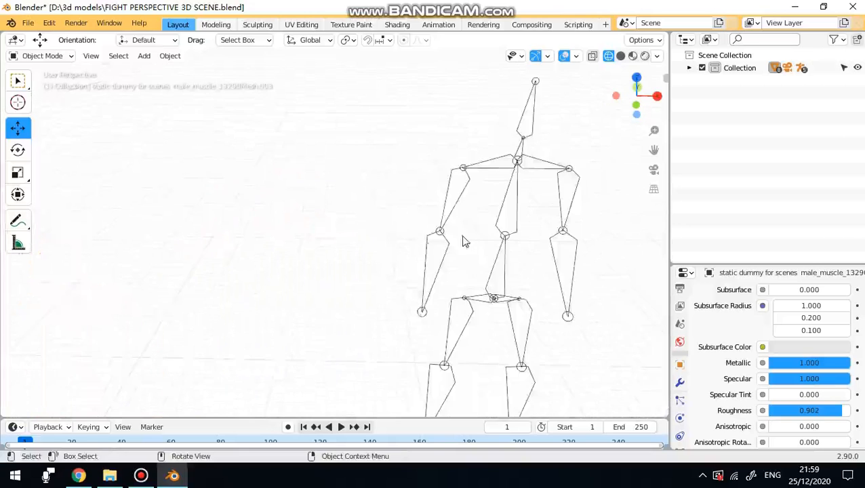
middle_click_drag(463, 241, 446, 241)
scroll(445, 244, "down", 6)
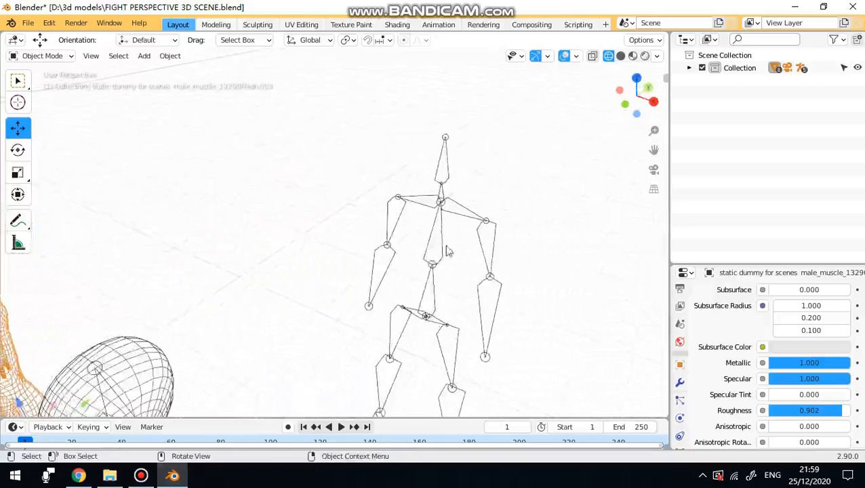
scroll(438, 251, "down", 2)
scroll(371, 250, "down", 6)
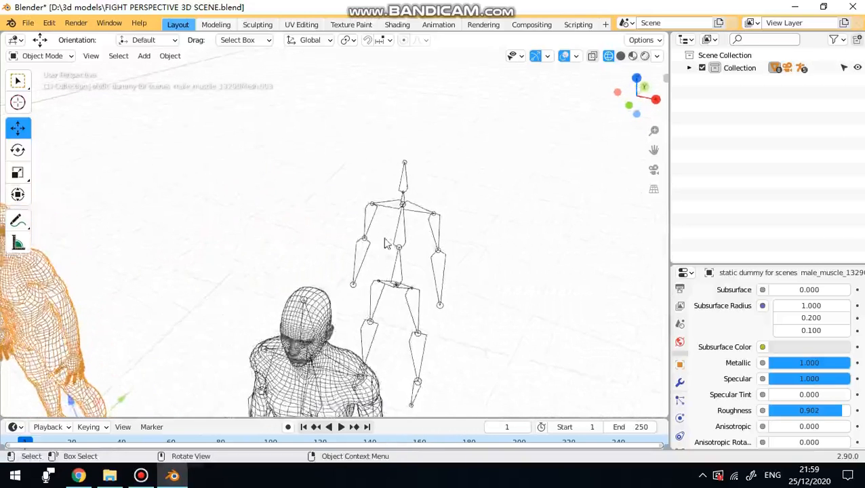
scroll(245, 249, "down", 8)
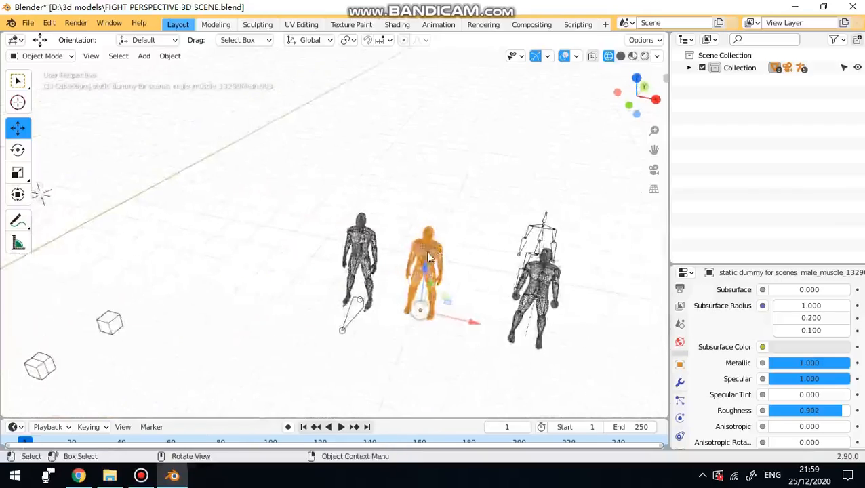
Examine the long wireframe hall, the bone chain above it and the figure standing inside it.
middle_click_drag(175, 274, 337, 273)
scroll(257, 255, "up", 7)
middle_click_drag(257, 255, 479, 309)
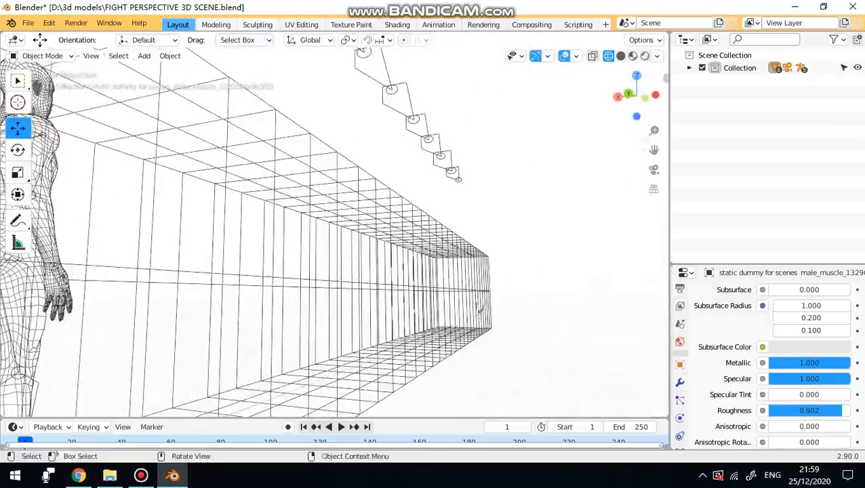
middle_click_drag(421, 342, 420, 310)
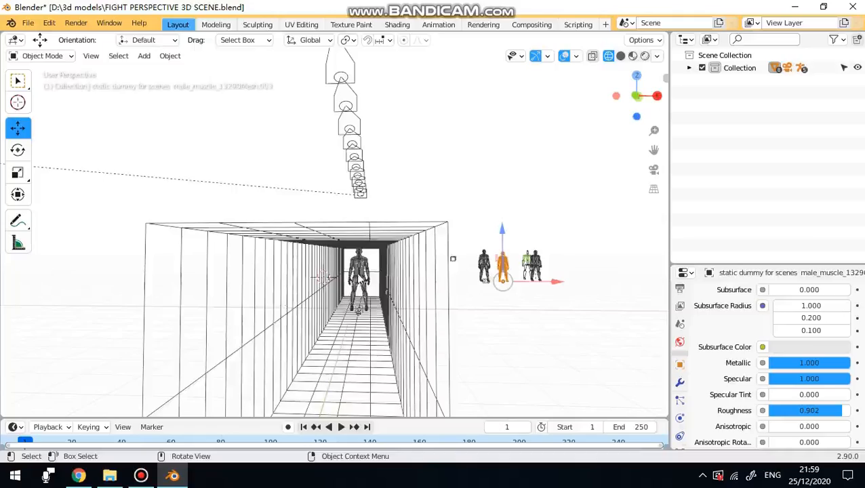
scroll(360, 279, "up", 2)
middle_click_drag(360, 279, 272, 277)
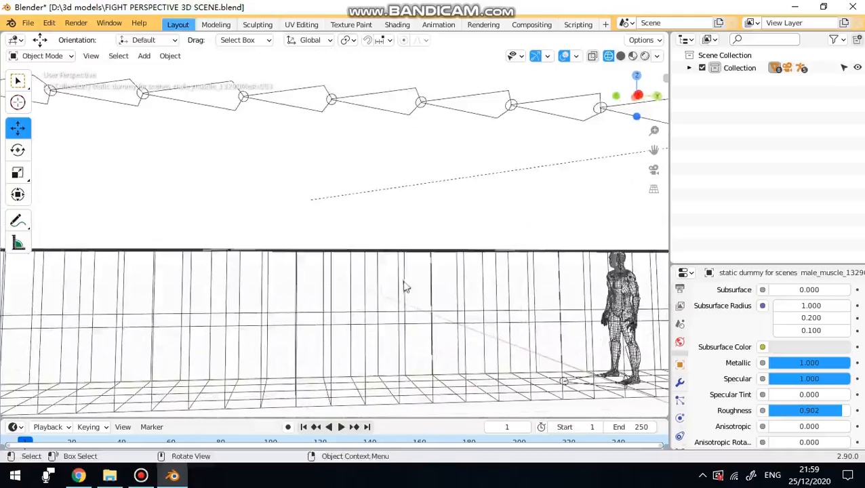
middle_click_drag(418, 284, 285, 268)
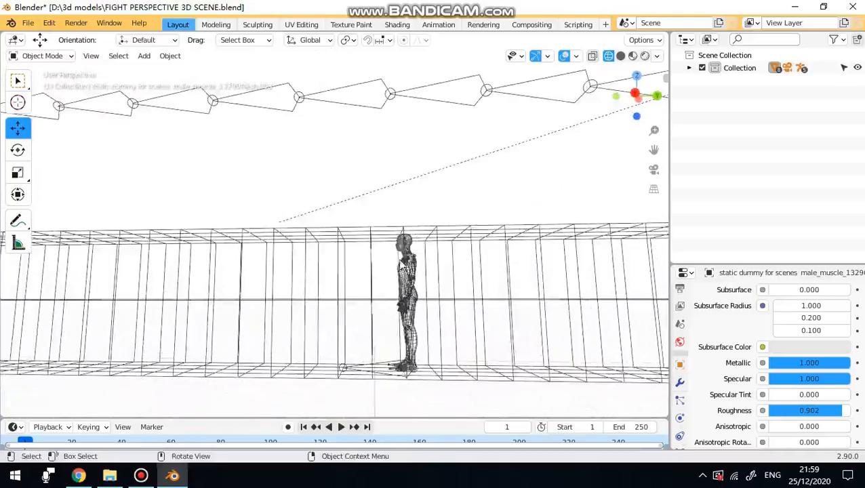
scroll(413, 288, "up", 3)
middle_click_drag(439, 352, 430, 284, "shift")
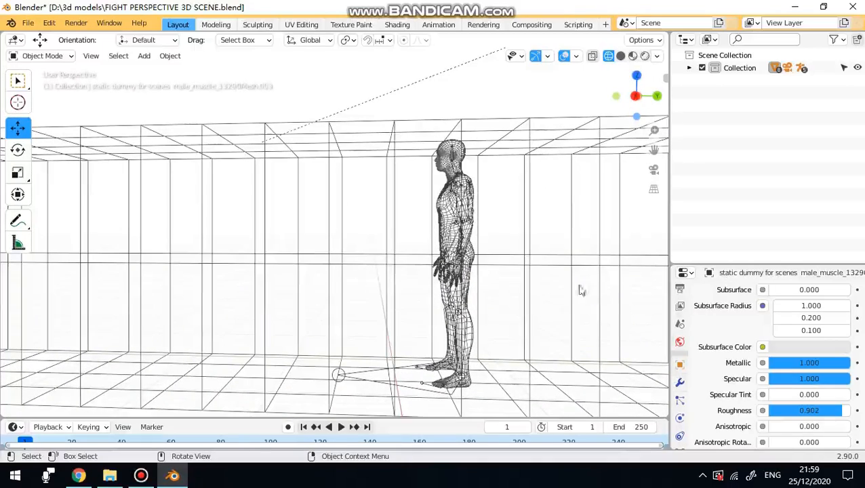
Examine the hall's interior along its length, and its exterior from raised viewpoints.
middle_click_drag(493, 285, 363, 332)
middle_click_drag(362, 332, 373, 271, "shift")
middle_click_drag(372, 271, 338, 285)
scroll(401, 238, "up", 4)
scroll(494, 265, "up", 6)
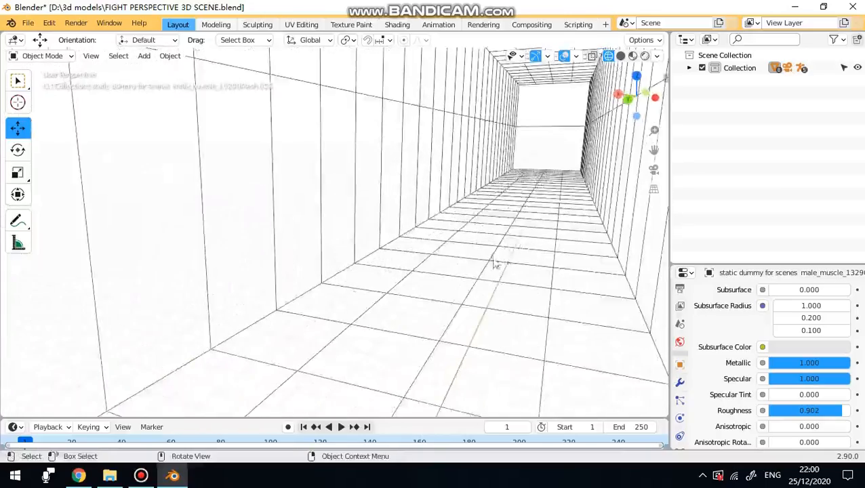
middle_click_drag(514, 278, 306, 273)
scroll(335, 342, "down", 6)
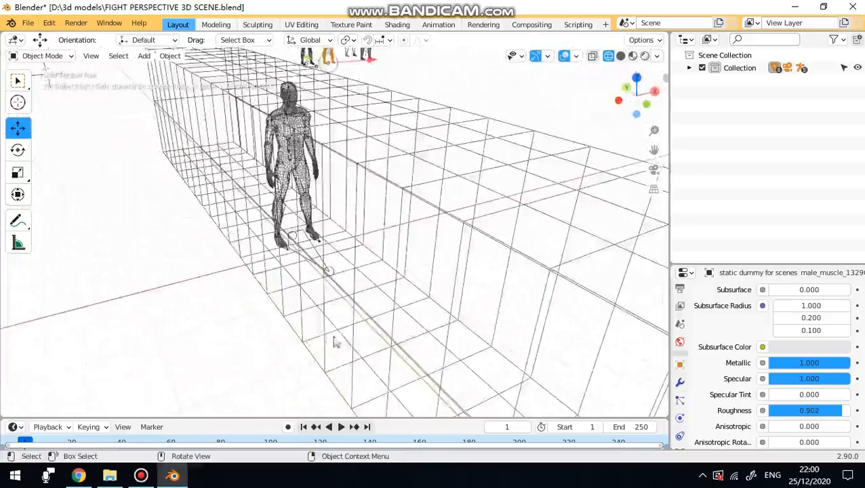
middle_click_drag(335, 342, 283, 168)
scroll(315, 323, "down", 3)
scroll(444, 277, "up", 3)
scroll(444, 277, "up", 5)
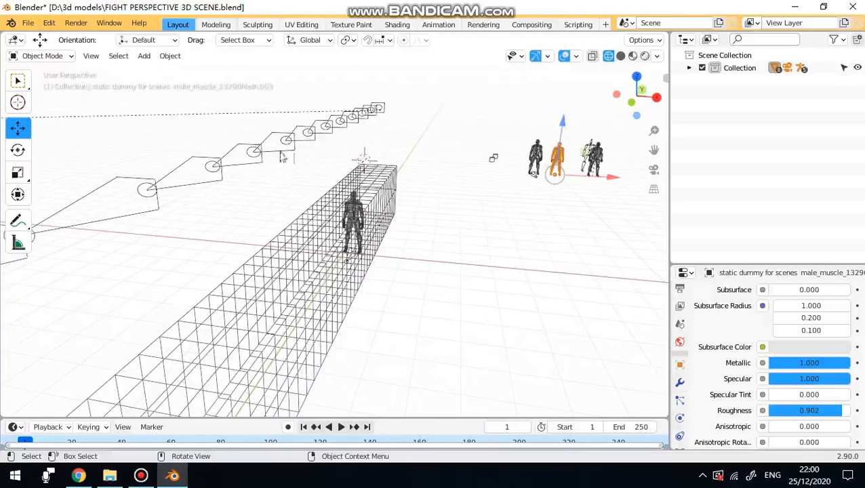
Deselect the static dummy, preview the scene in solid shading and return to wireframe.
left_click(308, 251)
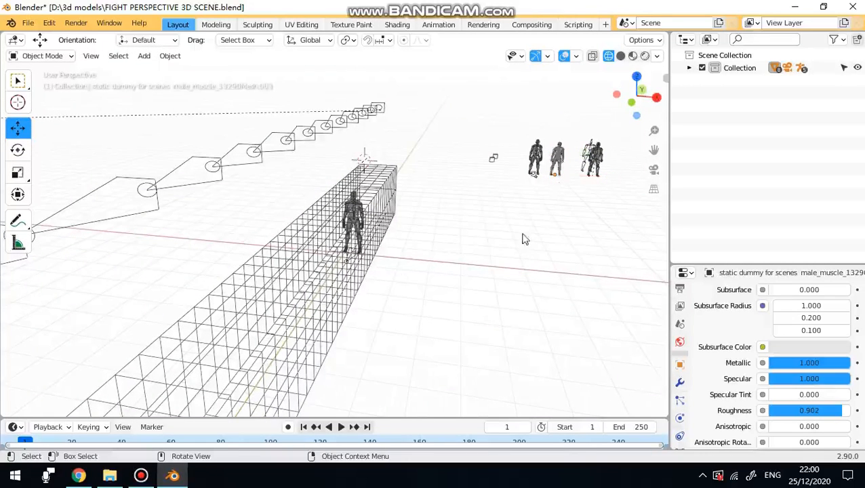
left_click(620, 58)
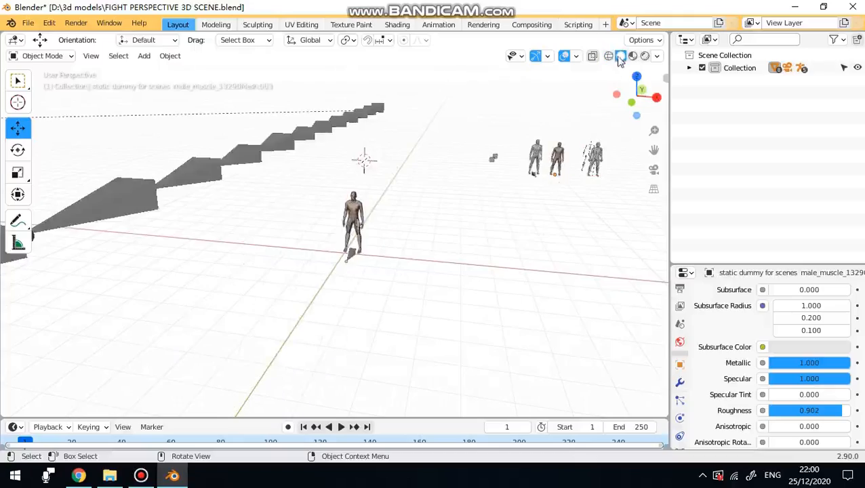
left_click(609, 57)
Select the bone chain above the hall and view it together with the whole hall.
middle_click_drag(465, 276, 392, 177)
left_click(179, 129)
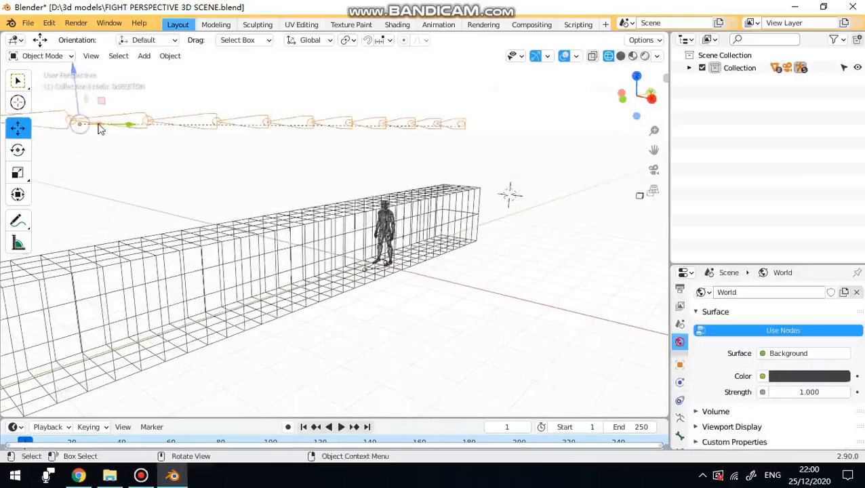
scroll(103, 127, "down", 2)
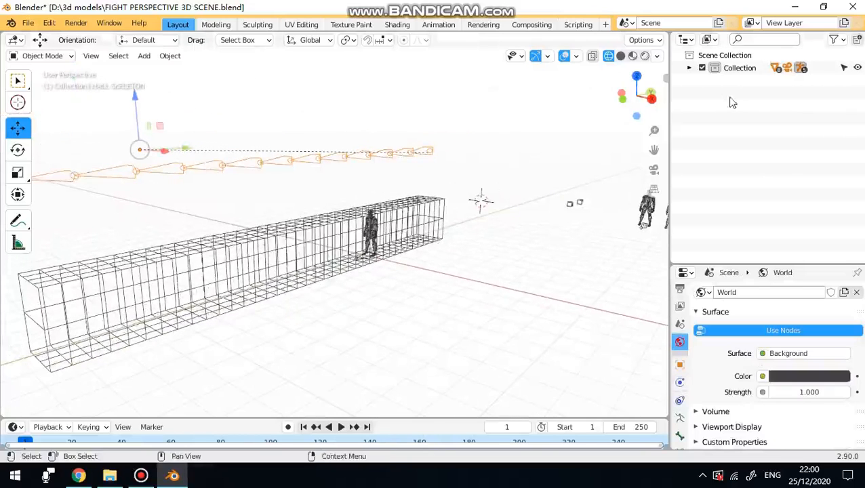
List the collection's objects and make the outer massive cube scene visible around the hall and figures.
left_click(690, 68)
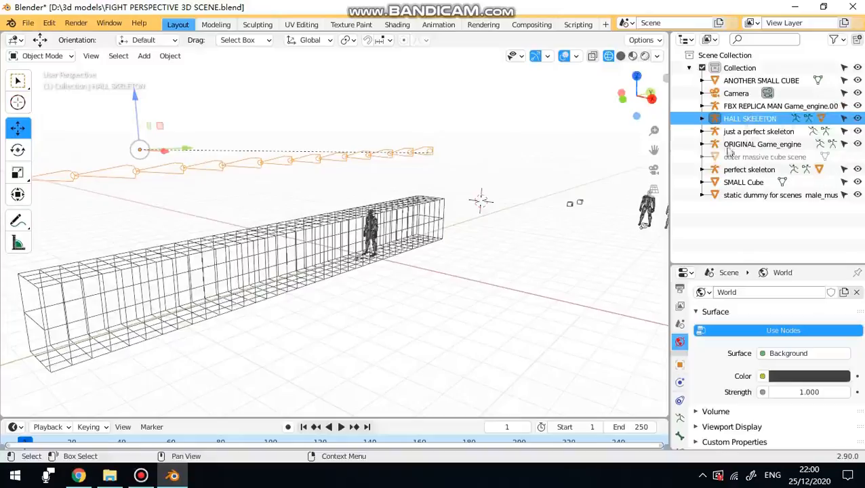
left_click(857, 156)
middle_click_drag(515, 204, 428, 233)
middle_click_drag(431, 270, 449, 271)
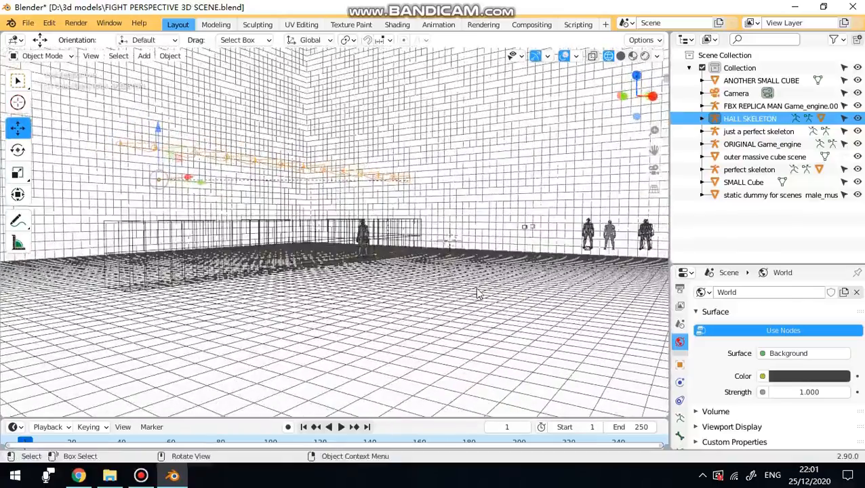
Preview the figure inside the outer massive cube in solid shading and return to wireframe.
mouse_move(516, 252)
middle_mouse_down()
mouse_move(390, 247)
mouse_move(406, 237)
middle_mouse_up()
scroll(433, 244, "up", 8)
left_click(620, 55)
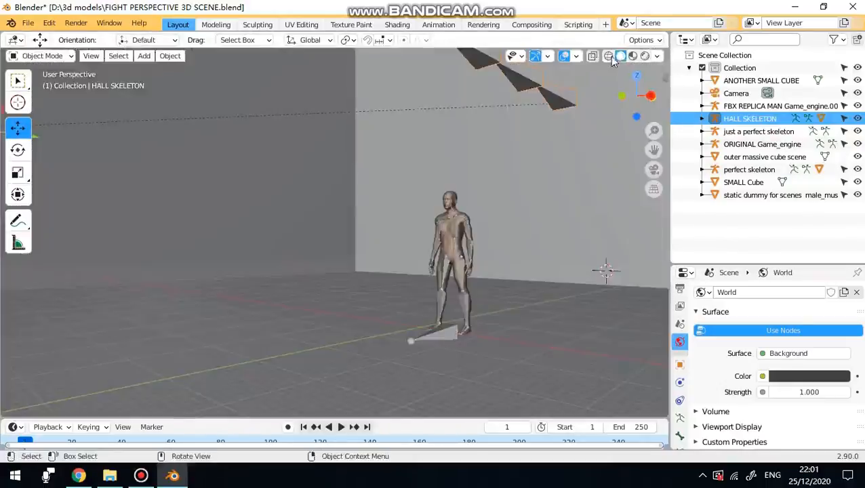
left_click(608, 55)
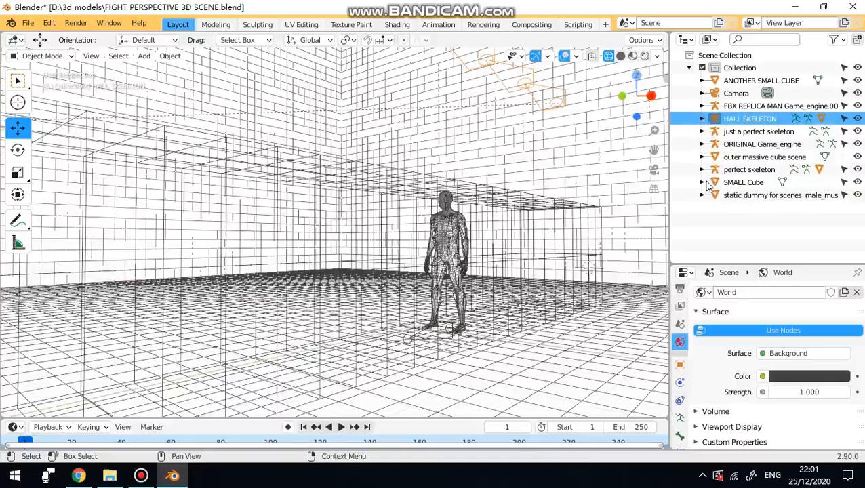
Hide the HALL mesh under HALL SKELETON and deselect the bone chain.
left_click(702, 120)
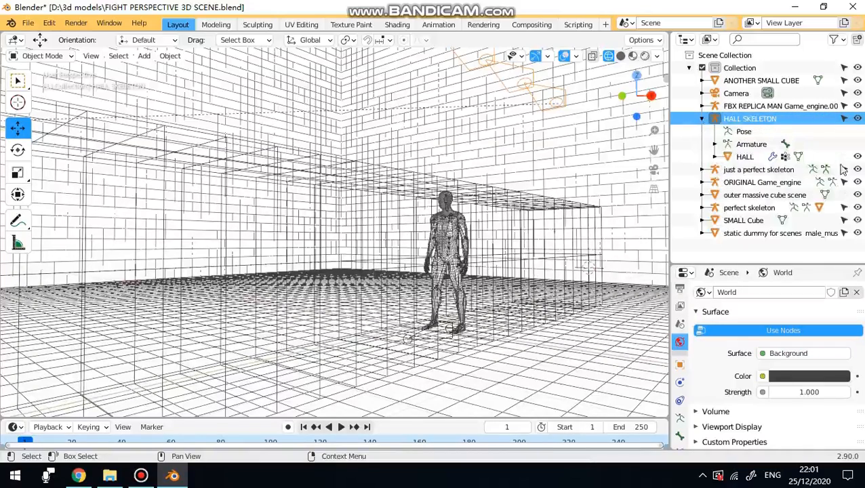
left_click(858, 158)
middle_click_drag(596, 221, 398, 244)
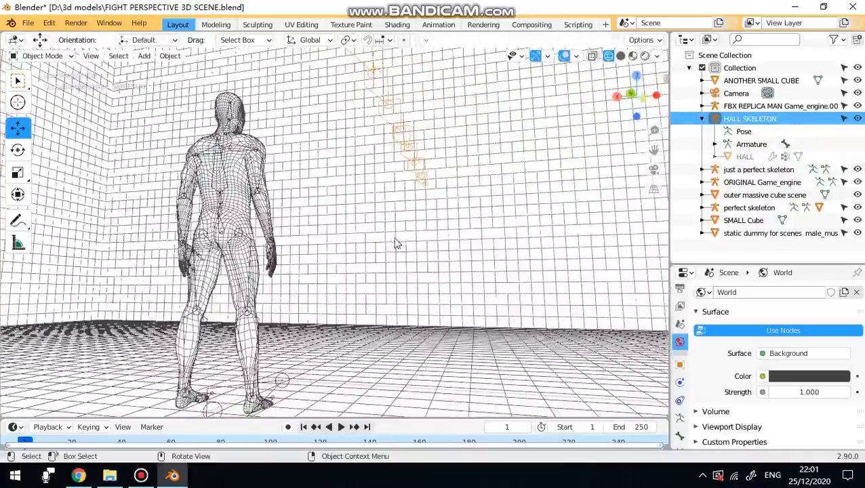
middle_click_drag(440, 134, 448, 275)
left_click(359, 309)
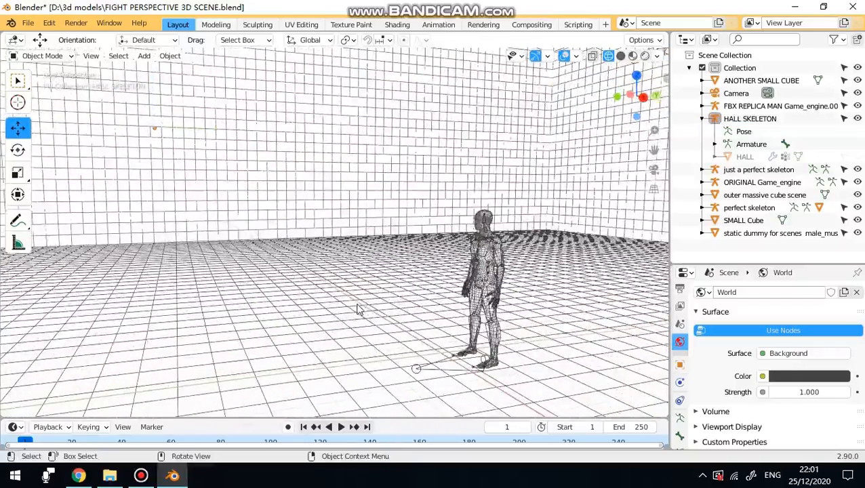
scroll(436, 226, "down", 2)
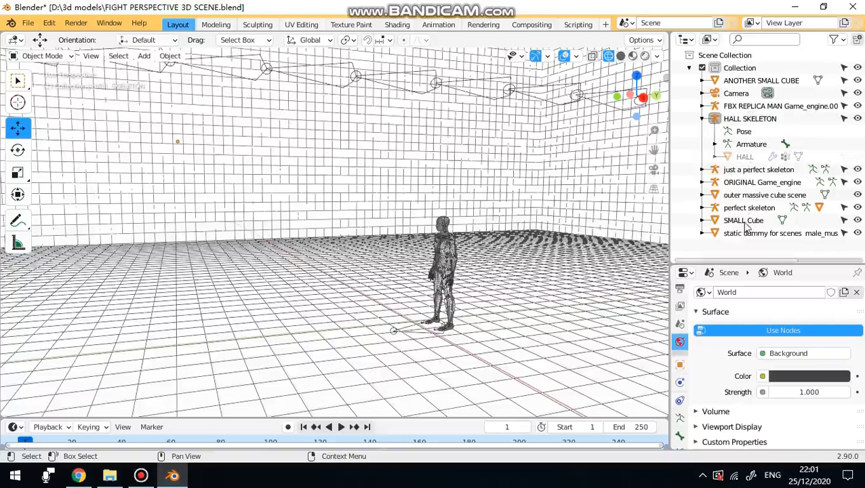
Select the outer massive cube scene object.
left_click(805, 195)
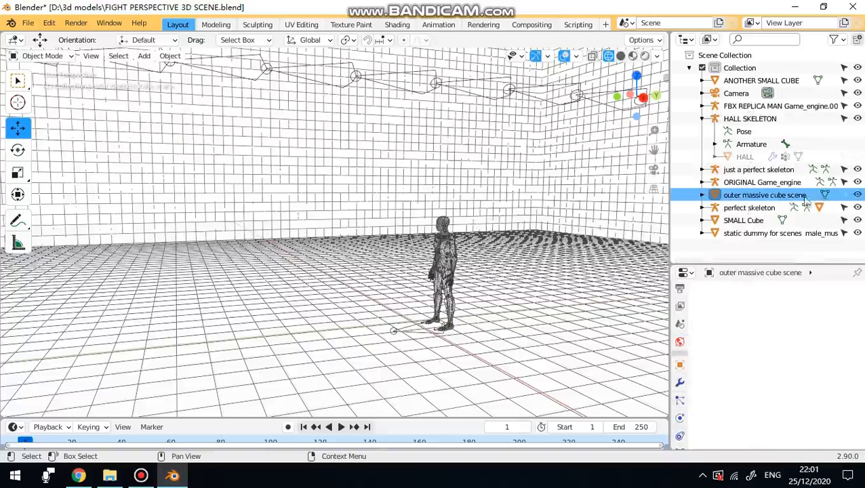
left_click(360, 181)
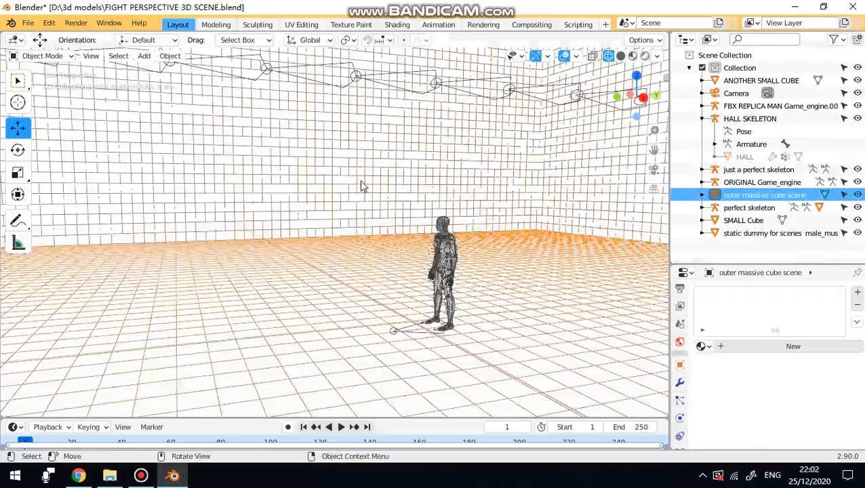
Examine the outer massive cube scene from inside and outside, checking its grid walls and floor around the standing figure.
scroll(359, 184, "down", 8)
scroll(360, 189, "down", 1)
scroll(359, 191, "up", 4)
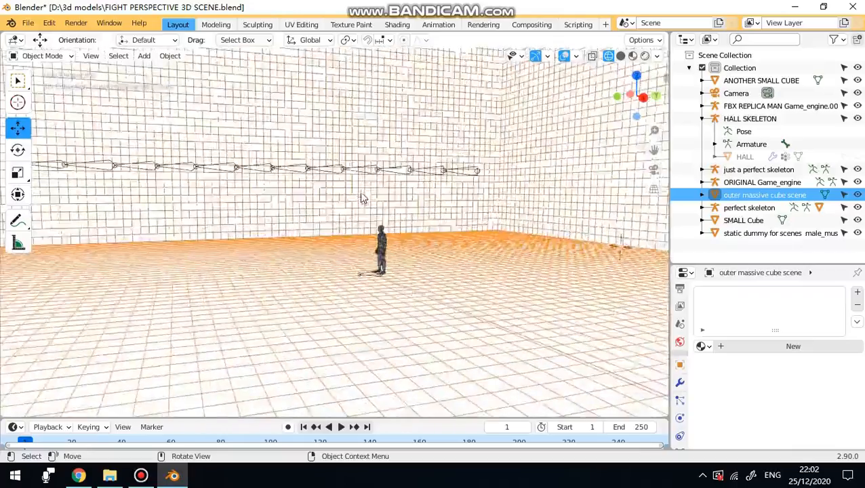
middle_click_drag(360, 193, 330, 255)
scroll(434, 211, "down", 5)
scroll(436, 217, "down", 3)
scroll(440, 211, "up", 8)
scroll(330, 253, "down", 9)
scroll(347, 196, "down", 1)
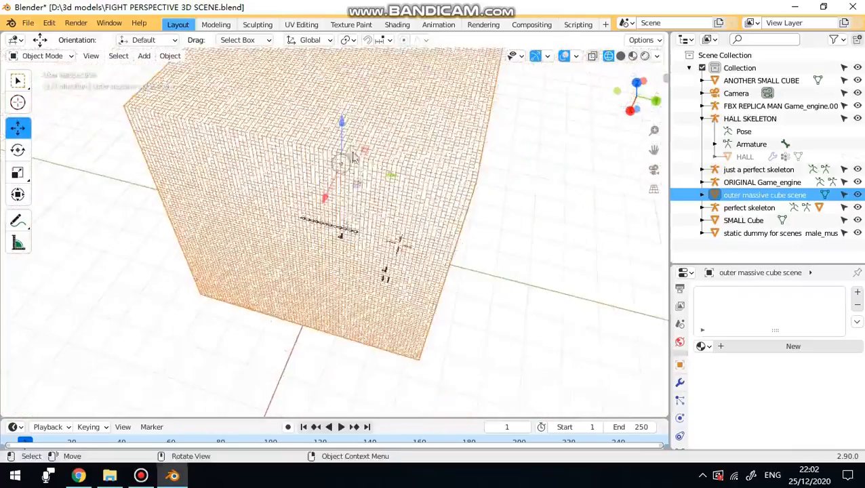
middle_click_drag(350, 160, 482, 125)
scroll(351, 155, "up", 5)
scroll(352, 156, "up", 6)
mouse_move(494, 6)
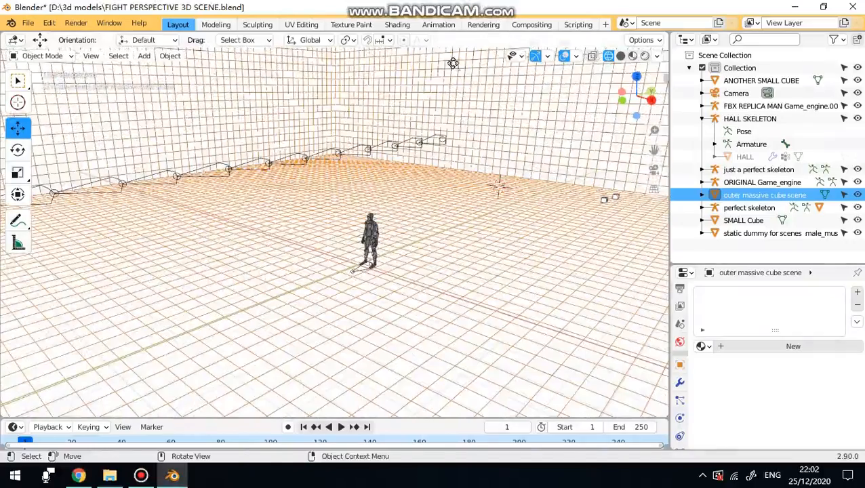
Move the outer massive cube scene along the global Z axis to line its floor up with the figure's feet, and deselect it.
key("g")
key("z")
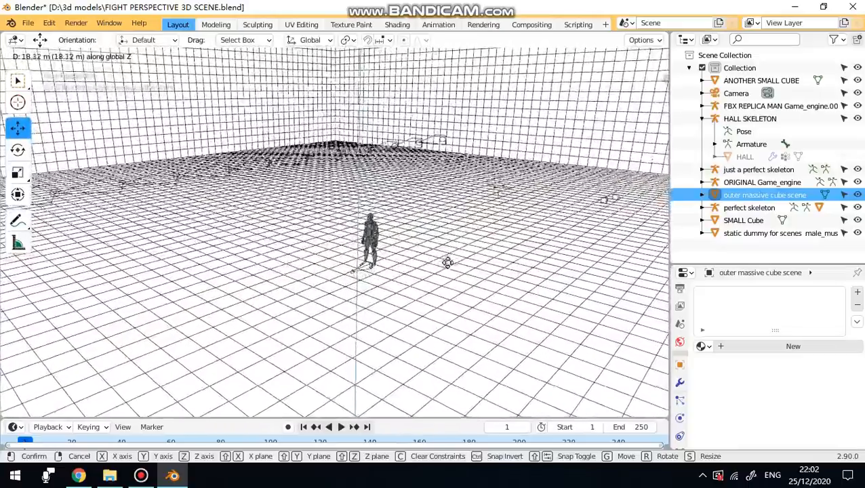
left_click(442, 279)
middle_click_drag(442, 279, 384, 273)
key("alt+a")
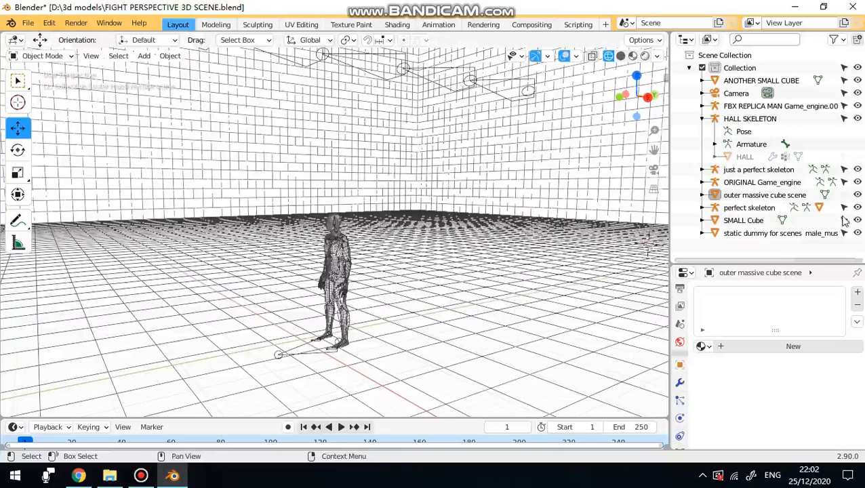
Hide the outer massive cube scene and make the HALL mesh under HALL SKELETON visible around the figure.
left_click(857, 195)
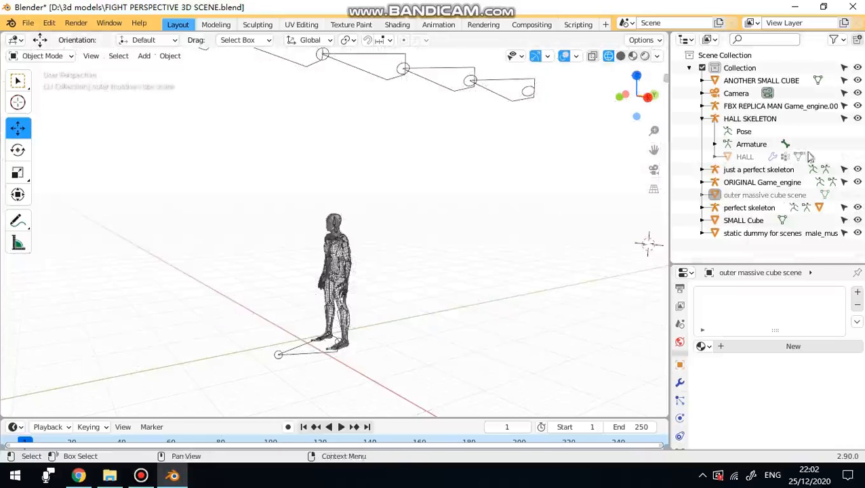
left_click(858, 157)
middle_click_drag(617, 203, 383, 253)
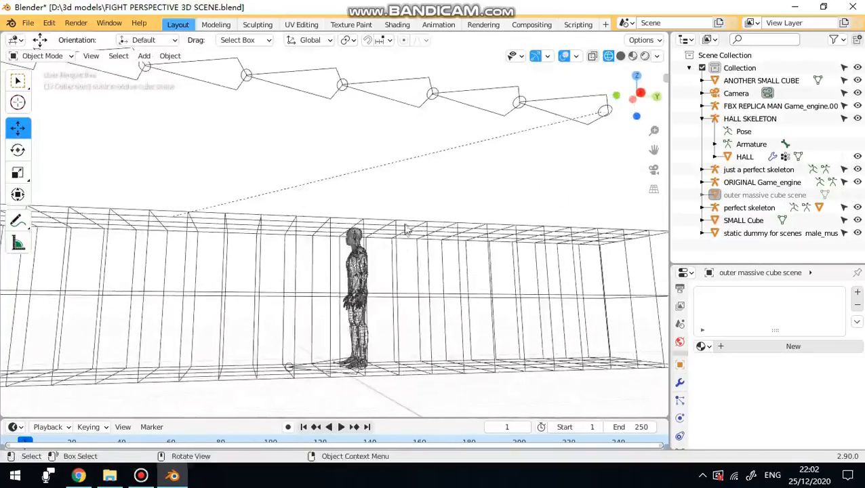
Adjust HALL SKELETON's height in small moves so the hall floor sits at the figure's feet, and deselect it.
left_click(400, 102)
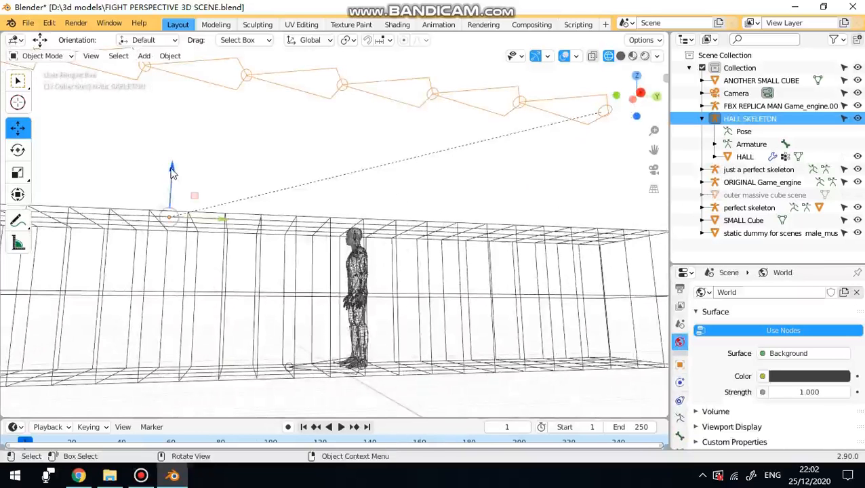
left_click_drag(174, 166, 176, 164)
middle_click_drag(248, 190, 235, 184)
scroll(332, 266, "up", 2)
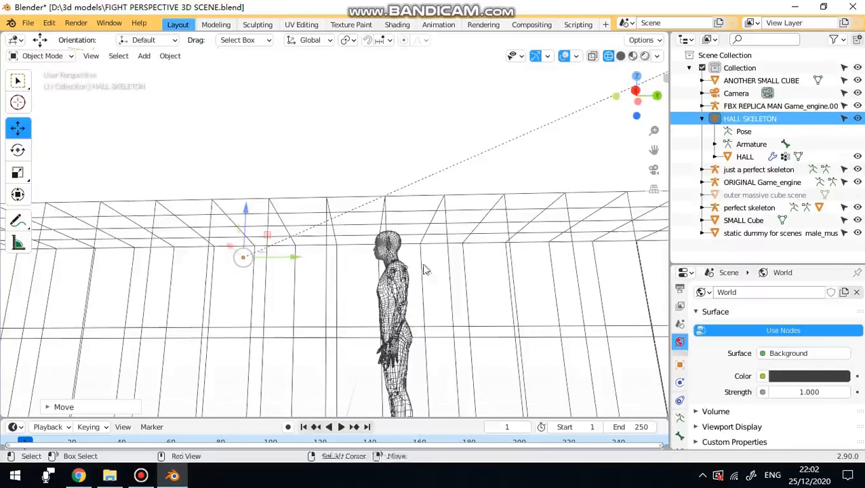
middle_click_drag(424, 267, 450, 231, "shift")
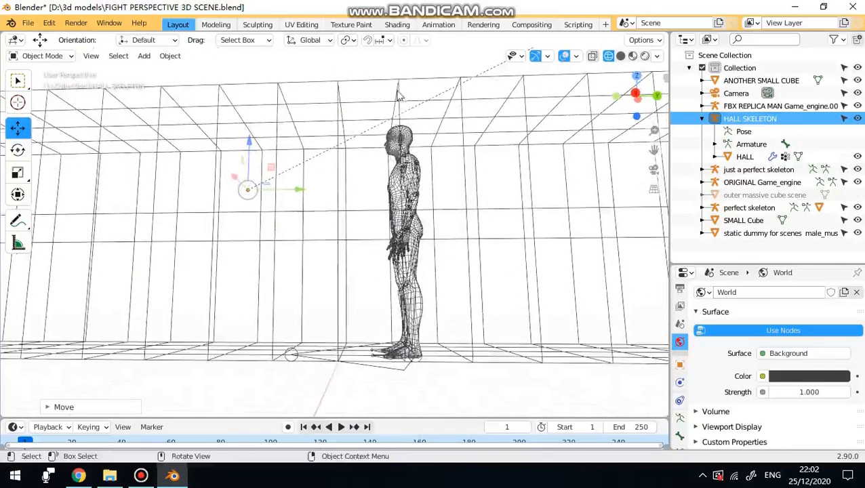
left_click_drag(251, 142, 256, 150)
middle_click_drag(257, 149, 245, 185)
left_click_drag(261, 186, 266, 184)
middle_click_drag(266, 184, 293, 222)
left_click(322, 161)
scroll(322, 161, "down", 8)
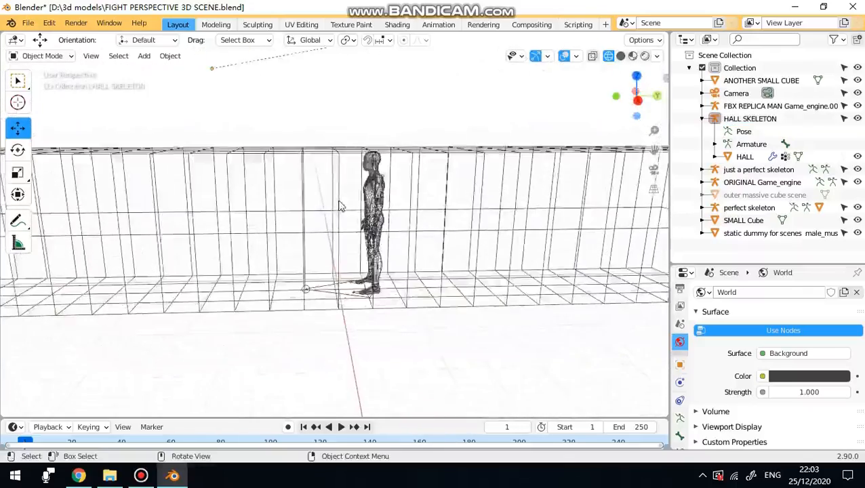
Toggle HALL SKELETON's visibility off and back on, and examine the hall and its bone chain from several angles.
middle_click_drag(397, 284, 420, 279)
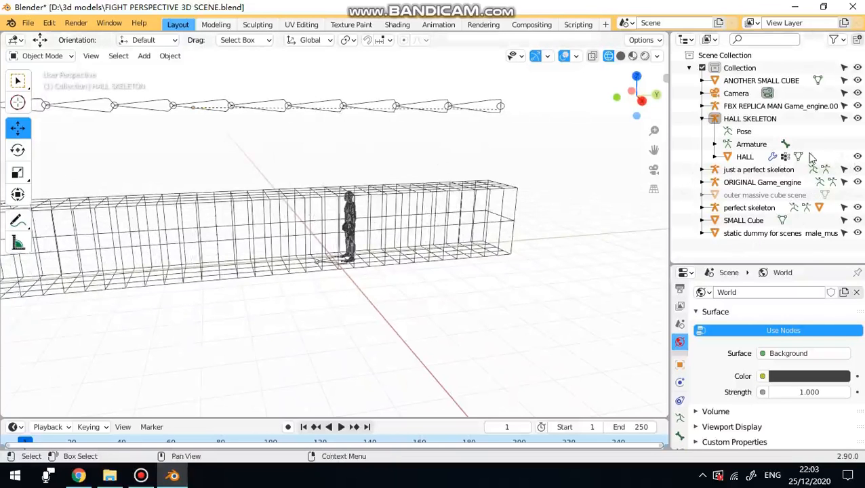
left_click(858, 122)
left_click(858, 121)
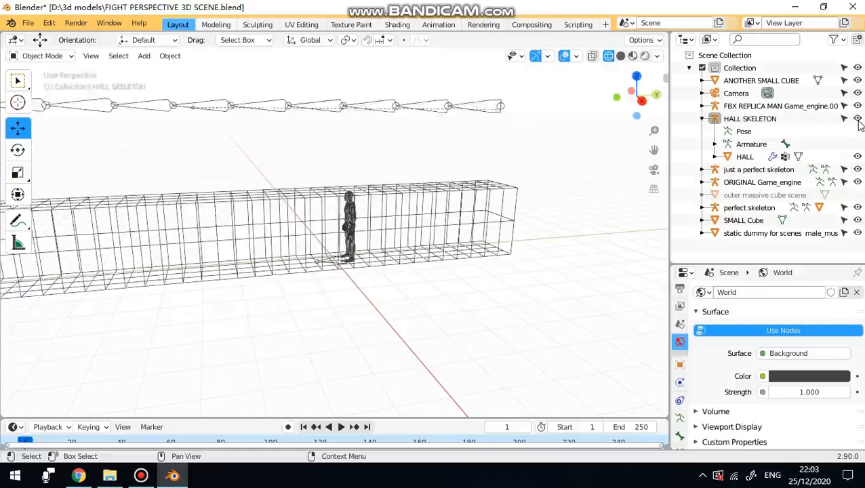
left_click(858, 121)
left_click(858, 122)
left_click(858, 121)
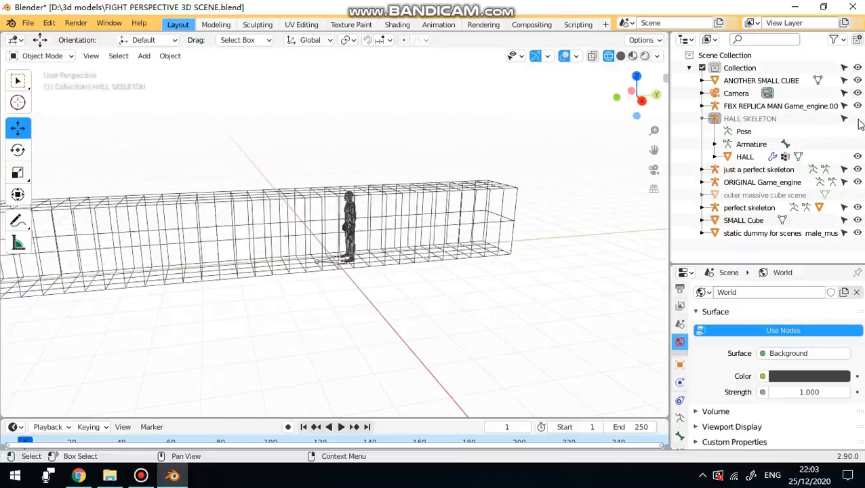
left_click(858, 121)
middle_click_drag(295, 211, 146, 266)
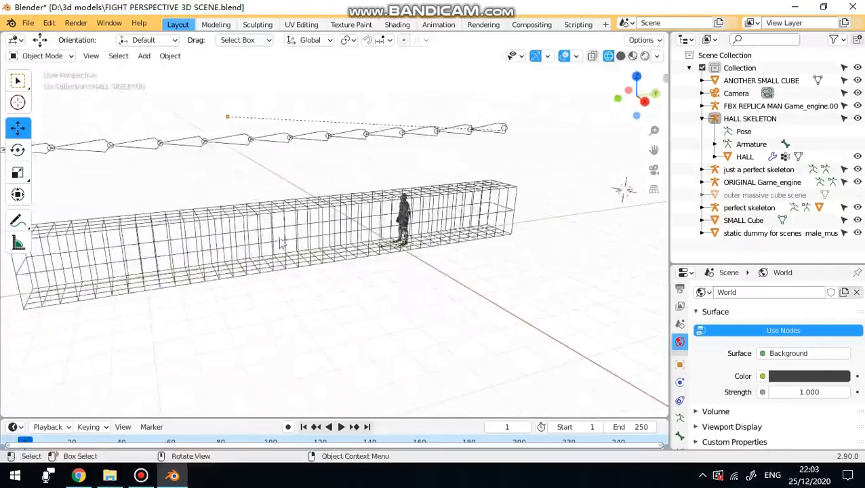
middle_click_drag(281, 242, 182, 113)
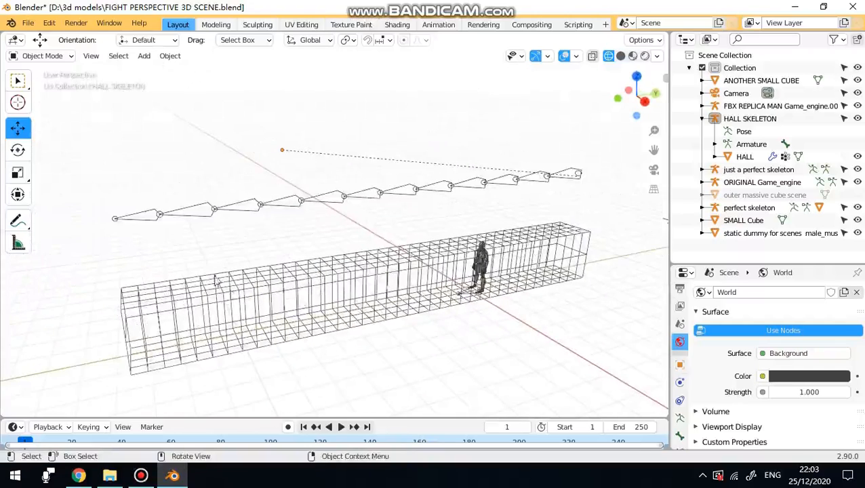
middle_click_drag(405, 278, 347, 248)
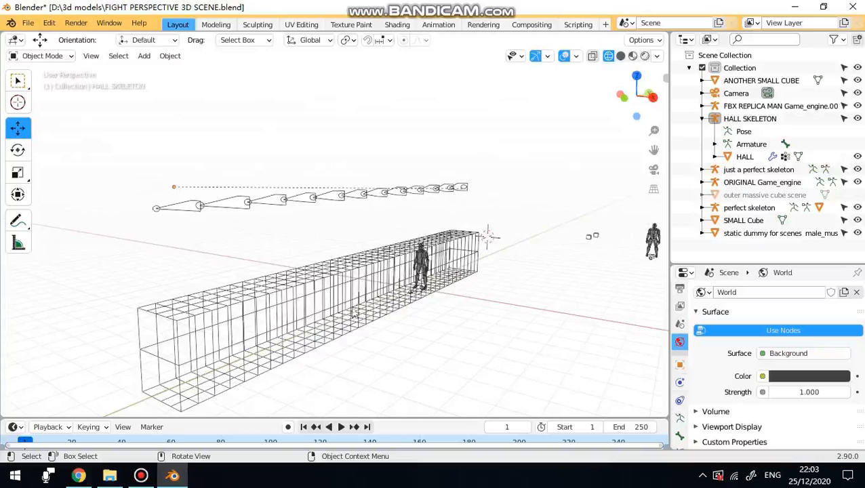
middle_click_drag(330, 282, 312, 252)
middle_click_drag(180, 214, 5, 57)
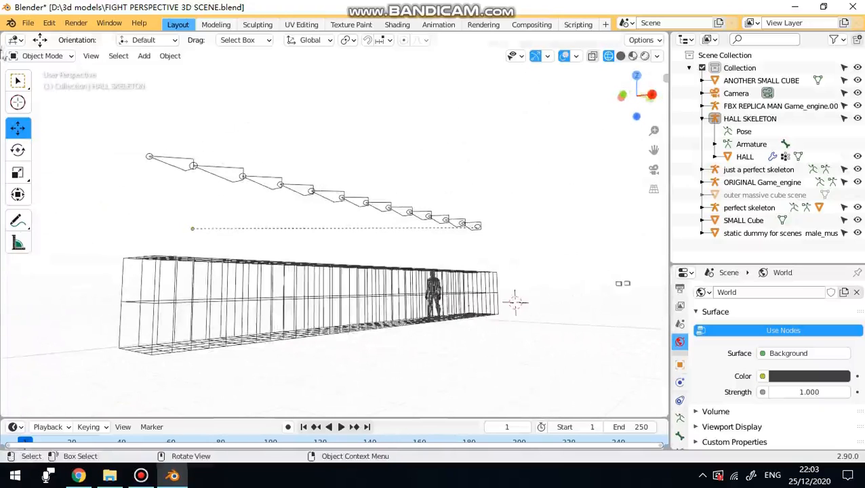
Save the scene under its existing file name, FIGHT PERSPECTIVE 3D SCENE.blend.
left_click(28, 24)
left_click(48, 106)
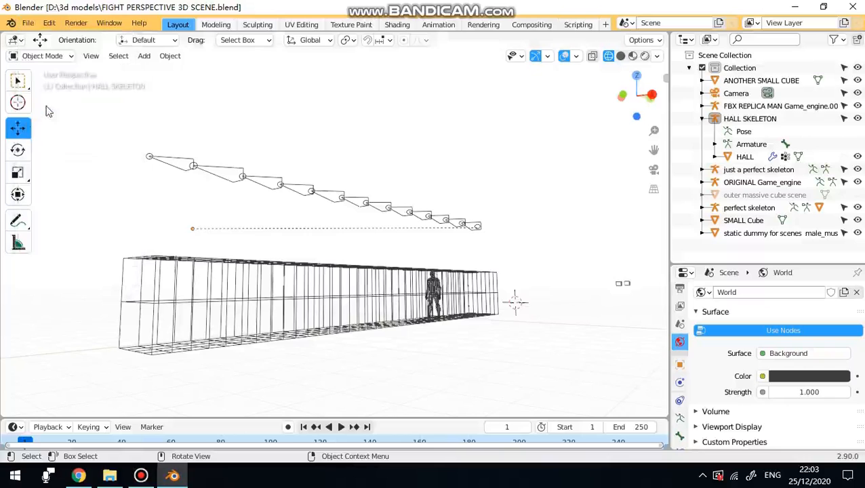
left_click(26, 26)
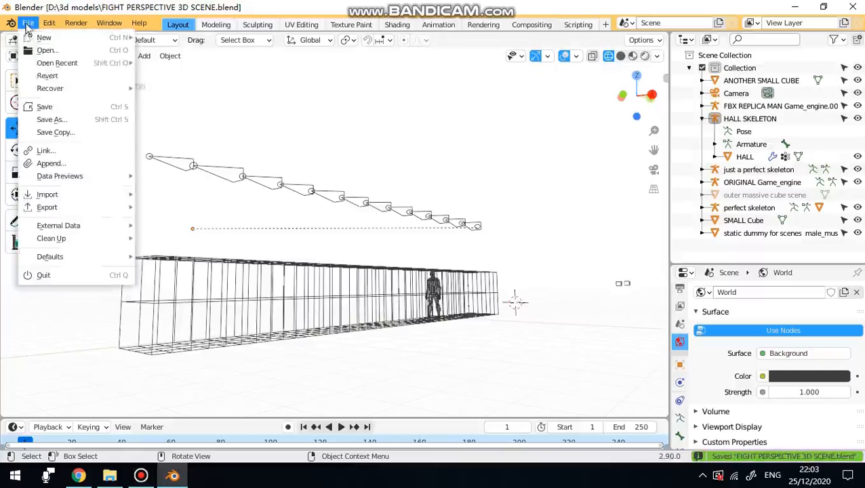
left_click(48, 108)
mouse_move(507, 6)
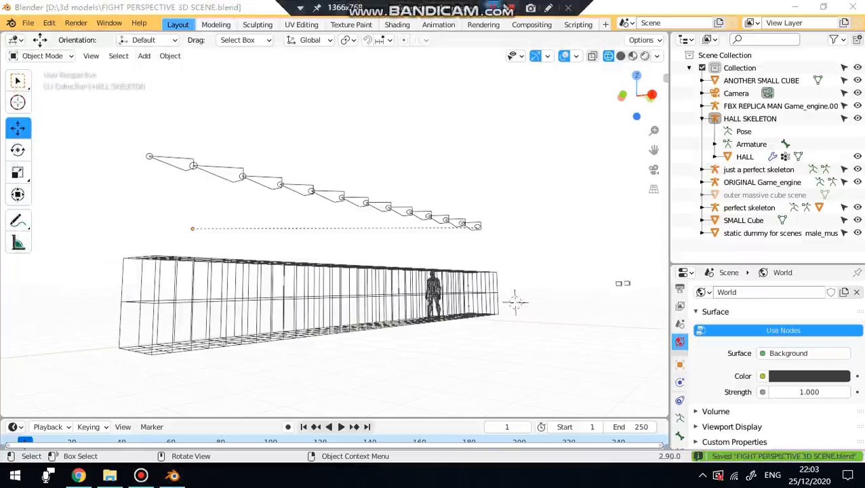